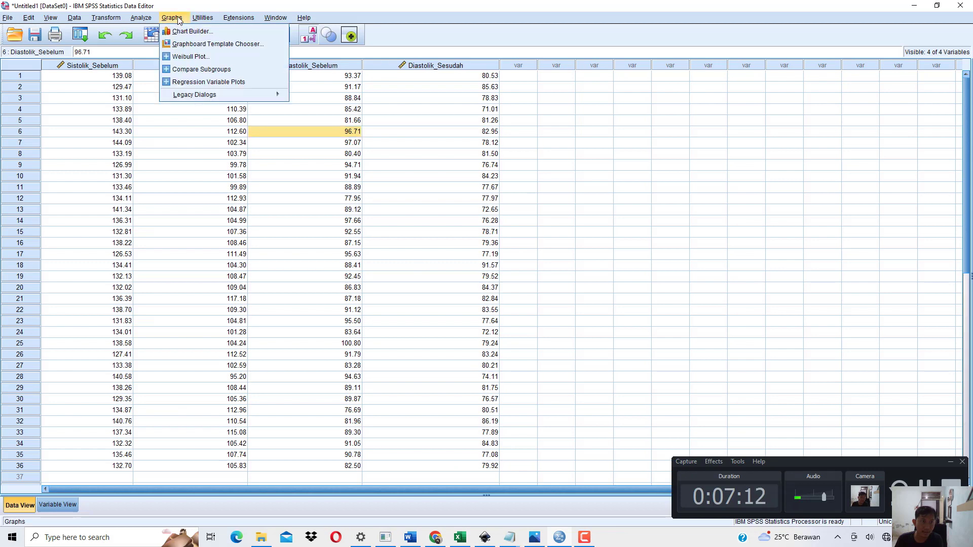
Start defining a simple bar chart with summaries of separate variables, checking the example chart in the PDF book in Chrome
mouse_move(268, 99)
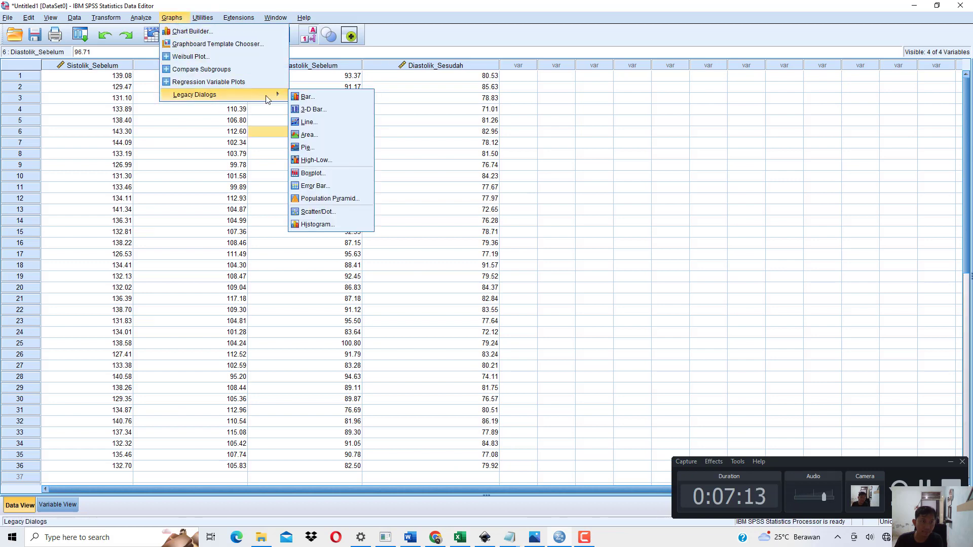
left_click(319, 96)
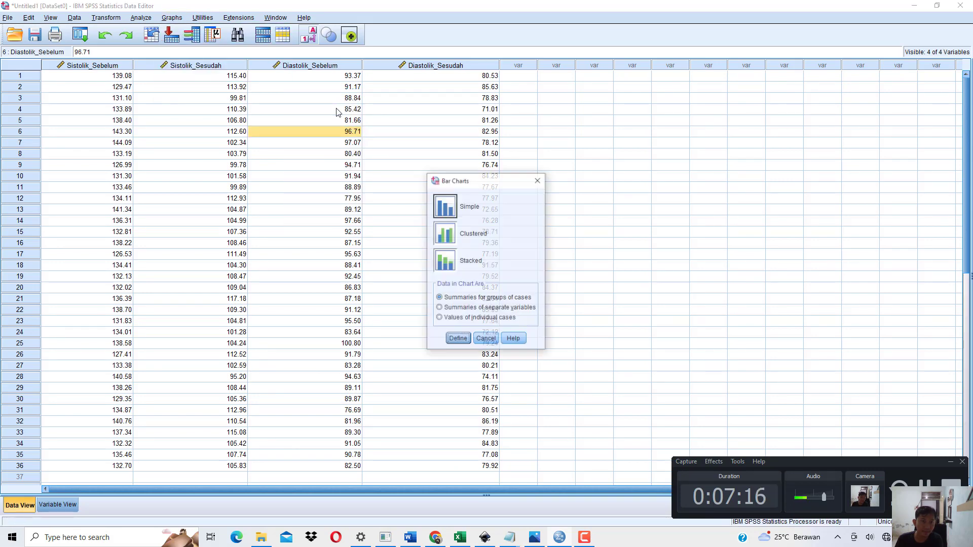
left_click(445, 206)
left_click(451, 309)
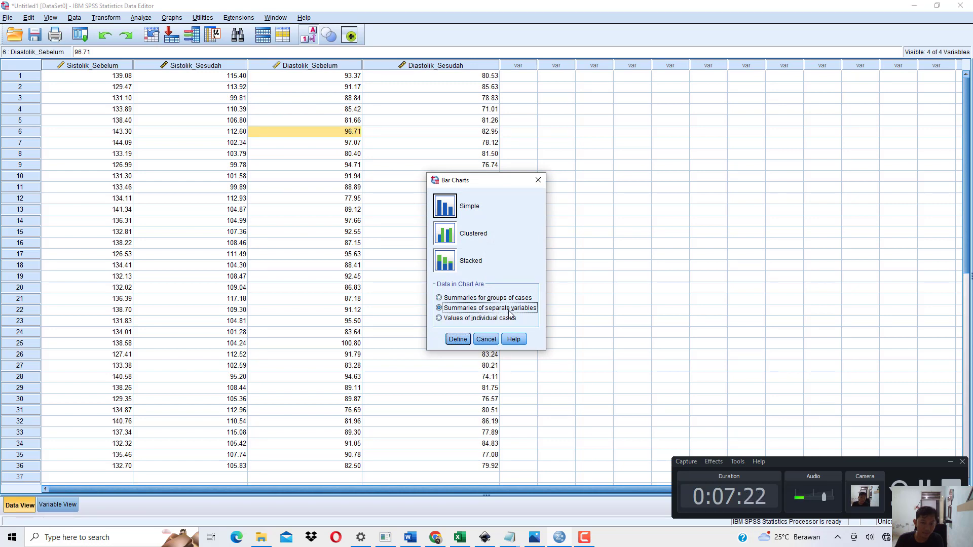
left_click(434, 537)
scroll(406, 482, "down", 3)
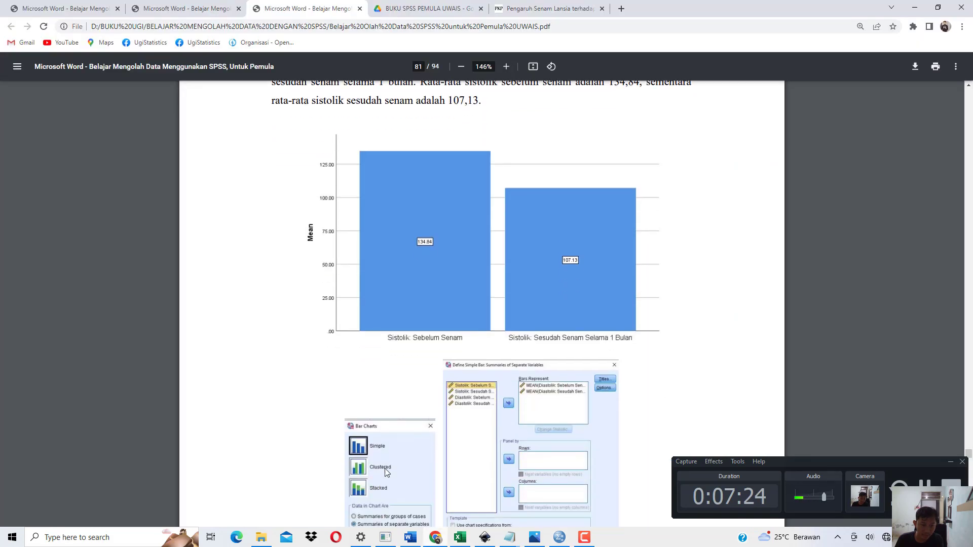
left_click(446, 539)
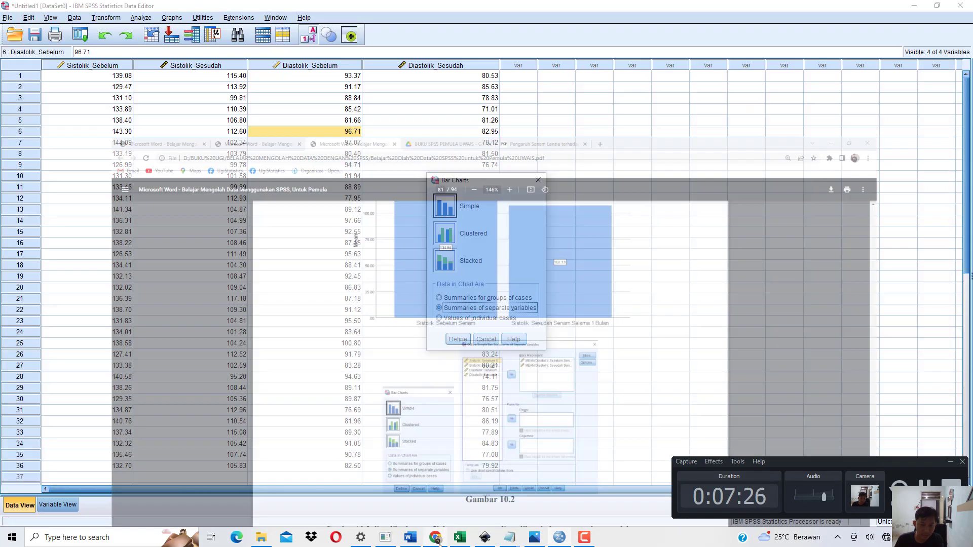
left_click(461, 342)
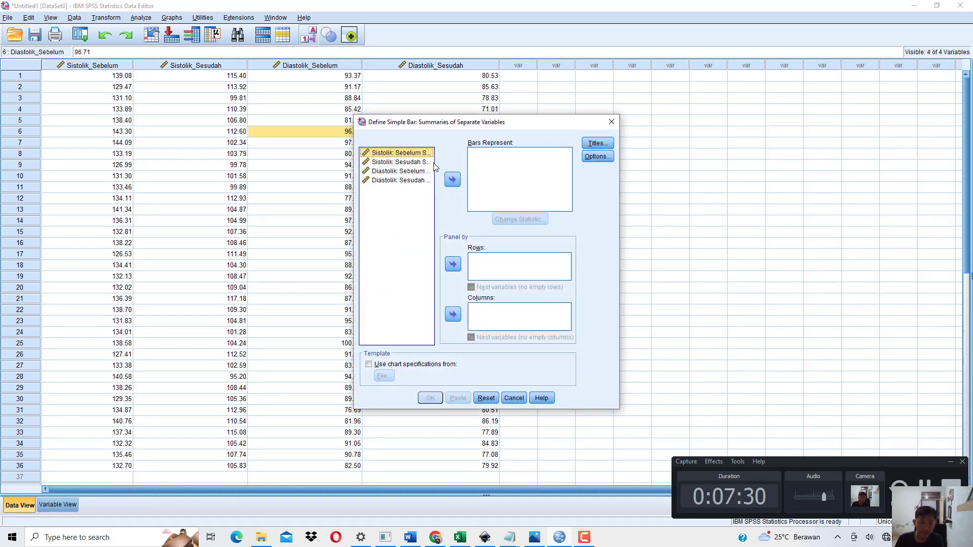
left_click(453, 180)
left_click(426, 162)
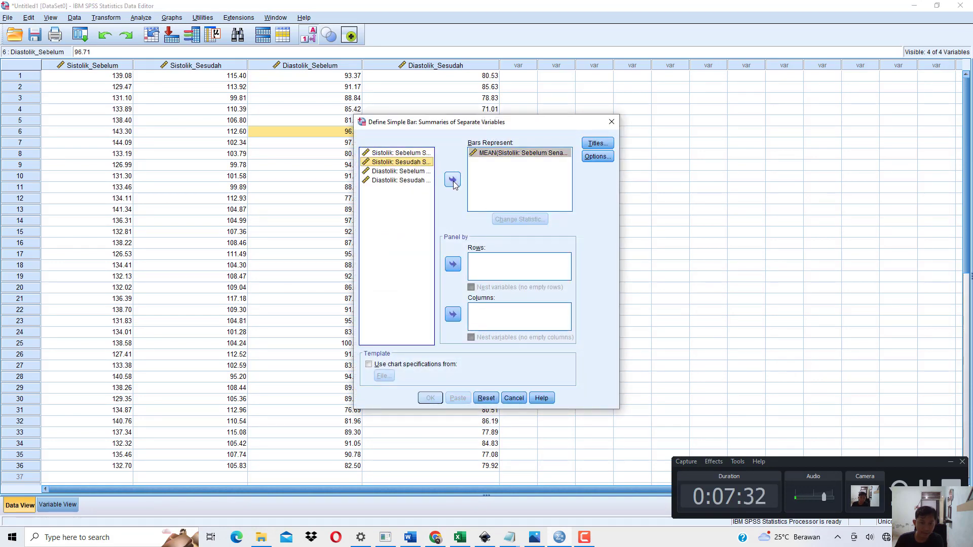
left_click(453, 179)
left_click_drag(619, 191, 705, 191)
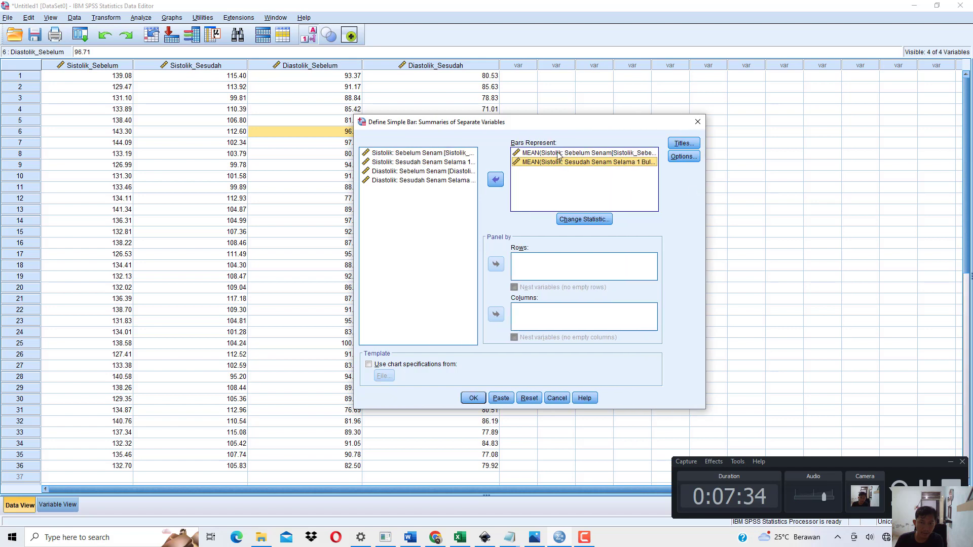
left_click(539, 154)
left_click(541, 160)
left_click(540, 154)
left_click(541, 160)
left_click(540, 154)
left_click(540, 161)
left_click(541, 154)
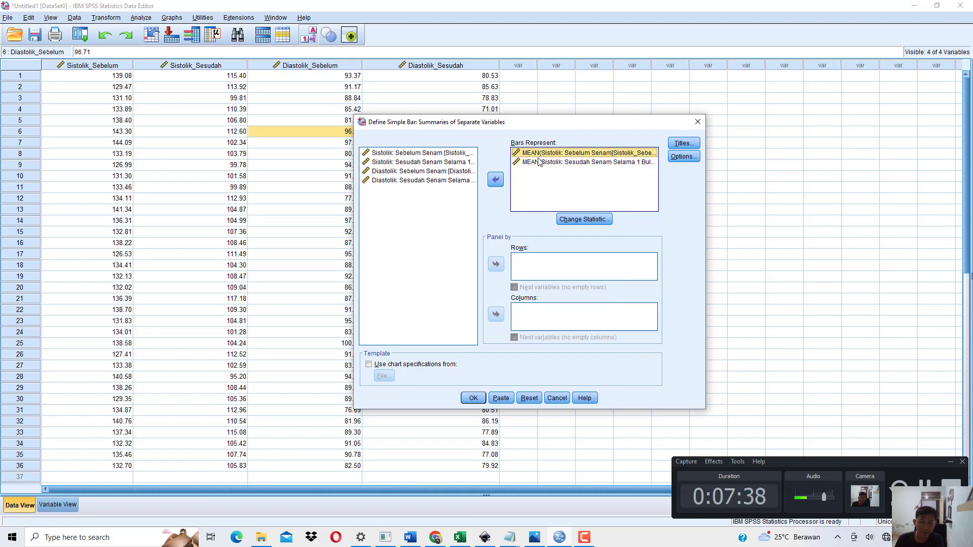
left_click(540, 162)
left_click(539, 154)
double_click(536, 154)
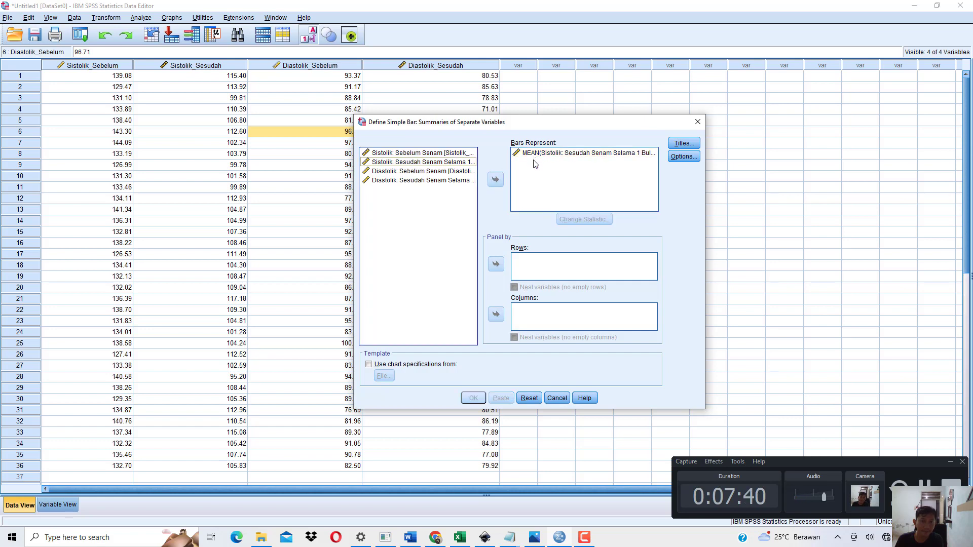
left_click(463, 162)
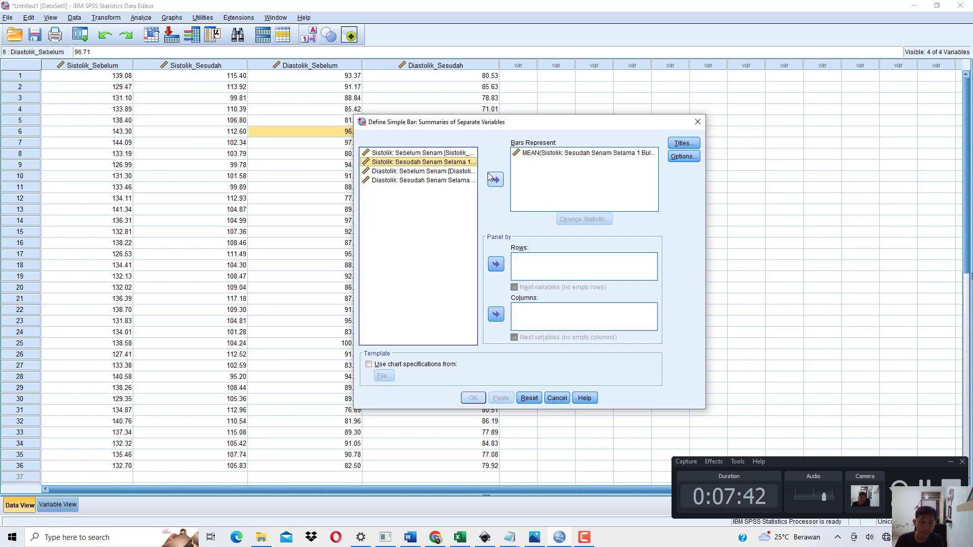
left_click(462, 153)
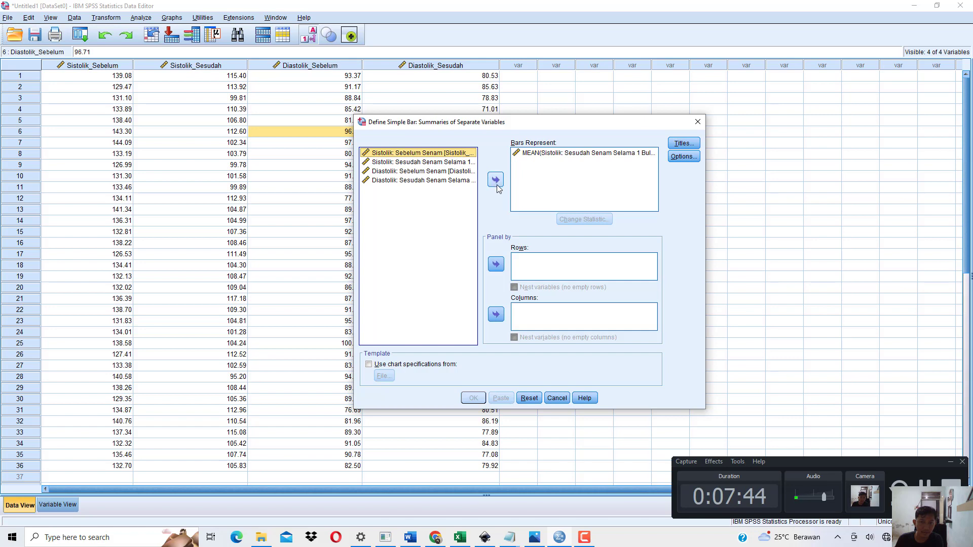
left_click(529, 398)
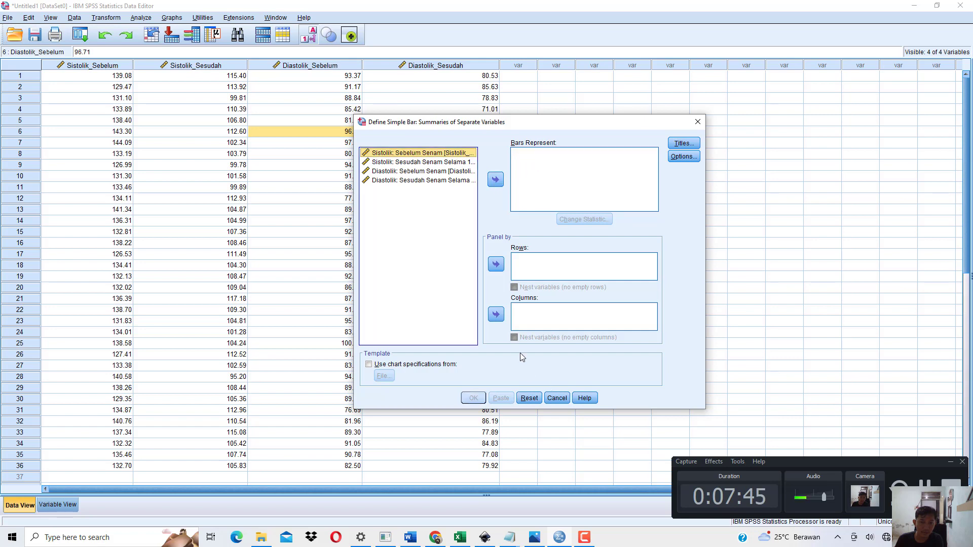
Add Sistolik: Sebelum Senam and Sistolik: Sesudah Senam Selama 1 Bulan as the bars of the chart
left_click(496, 179)
left_click(470, 163)
left_click(496, 180)
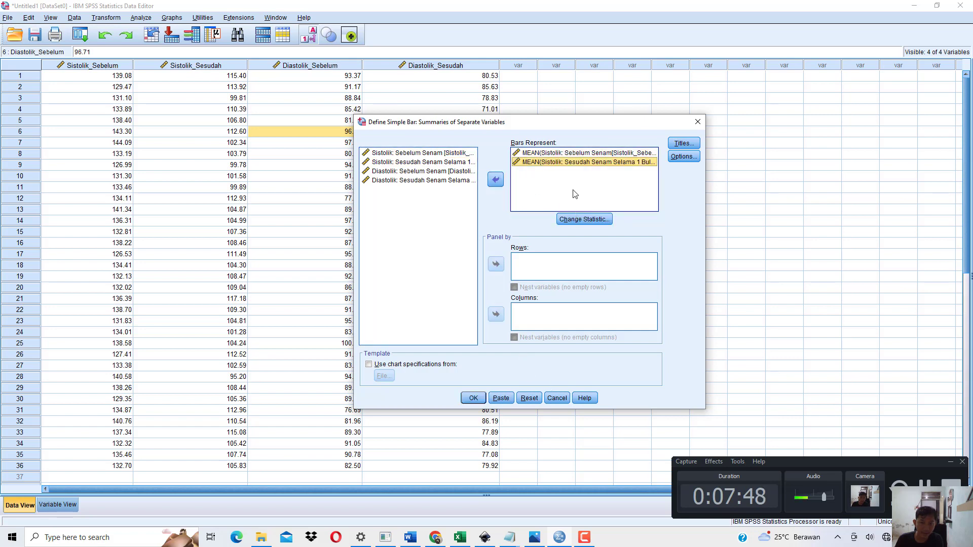
Keep Mean of values as the statistic for both systolic bars and generate the bar chart
key("ctrl+a")
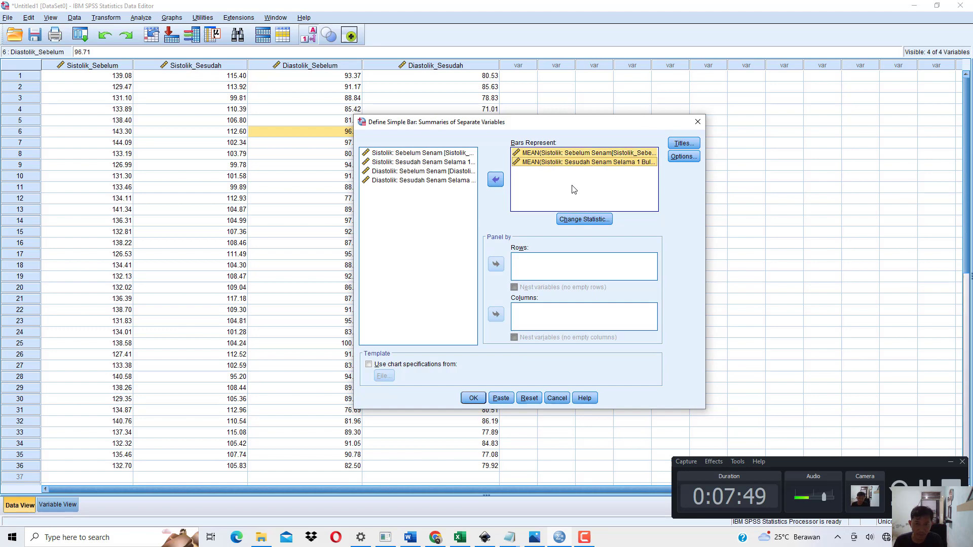
left_click(585, 219)
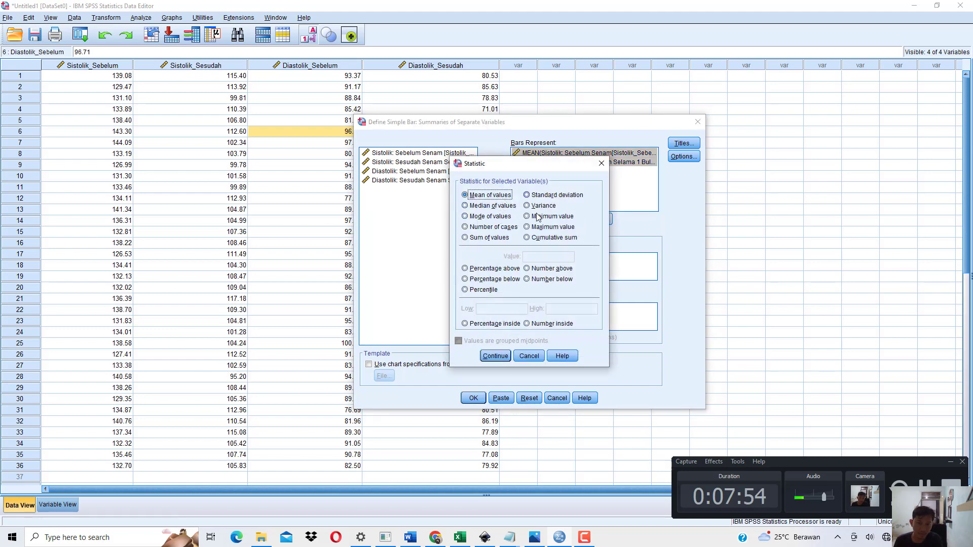
left_click(495, 356)
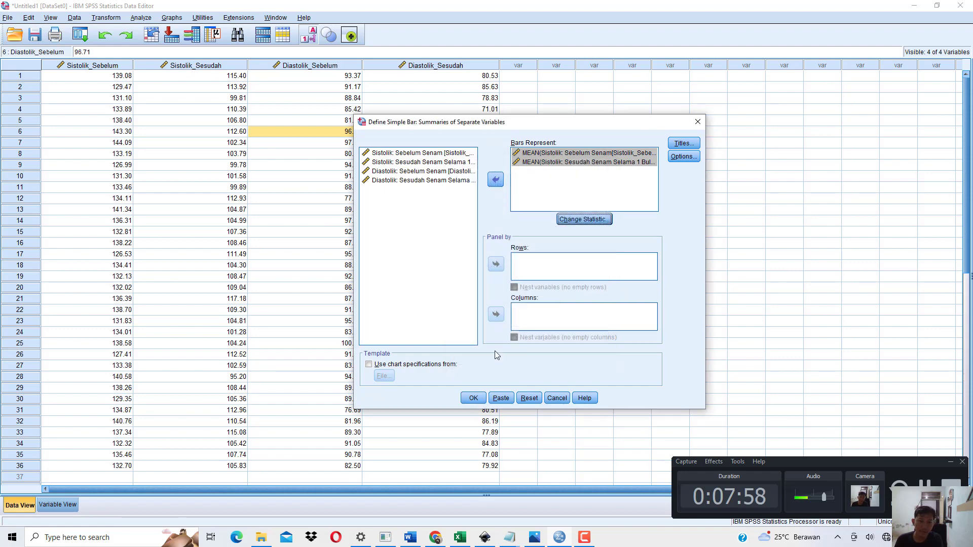
left_click(474, 398)
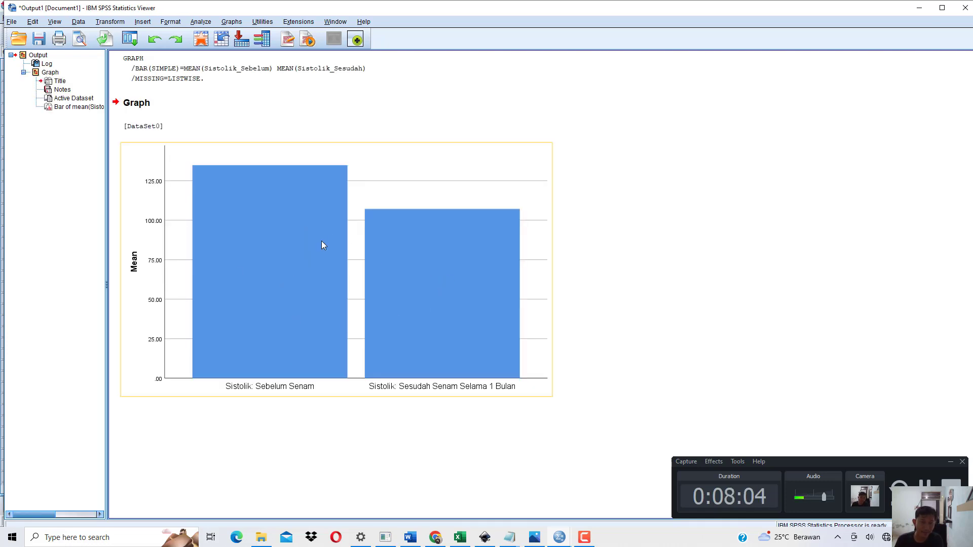
Show data labels on both bars of the systolic chart in the Chart Editor and return to the output
double_click(278, 258)
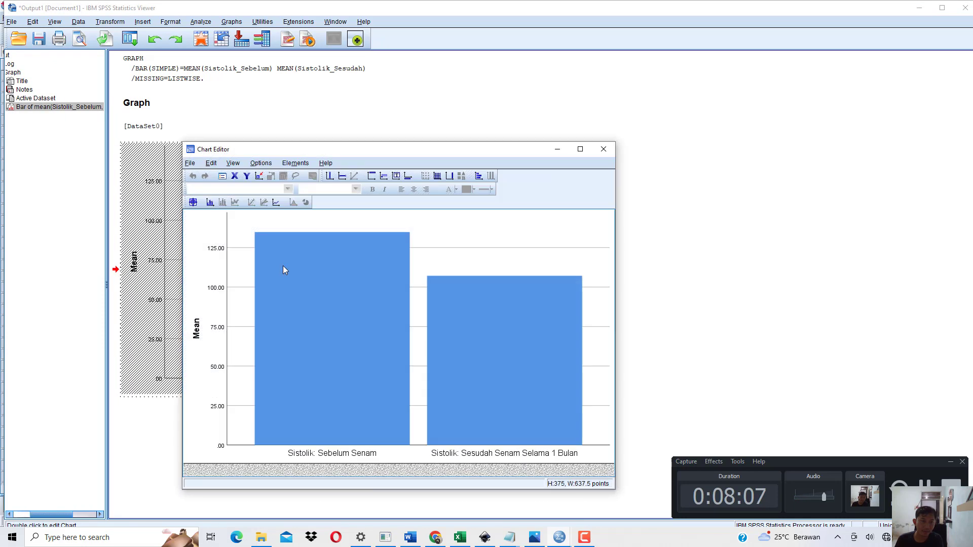
right_click(303, 295)
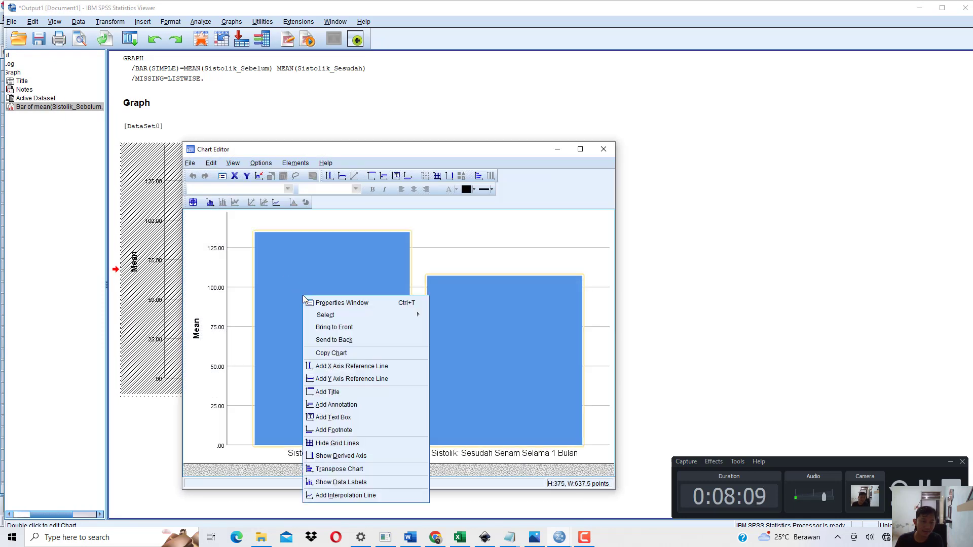
left_click(342, 482)
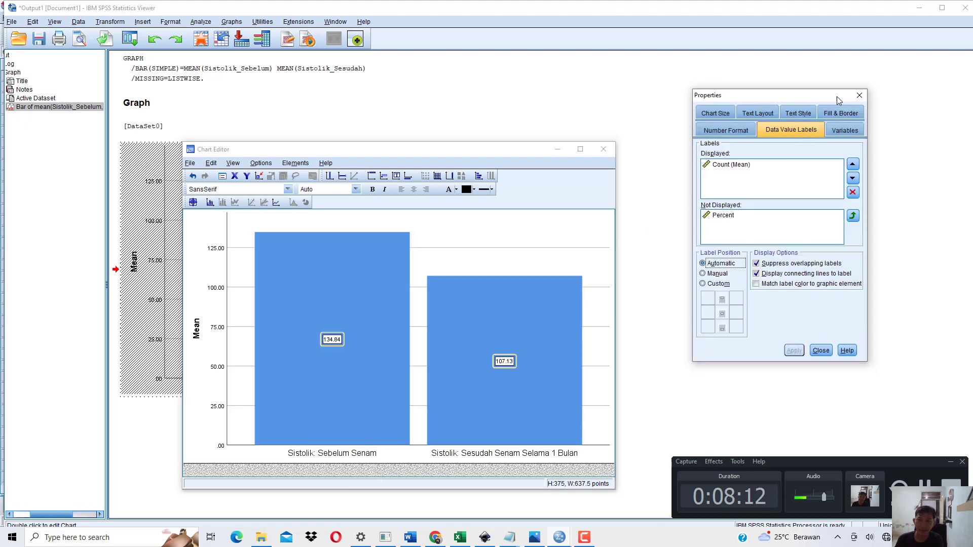
left_click(860, 95)
left_click(604, 149)
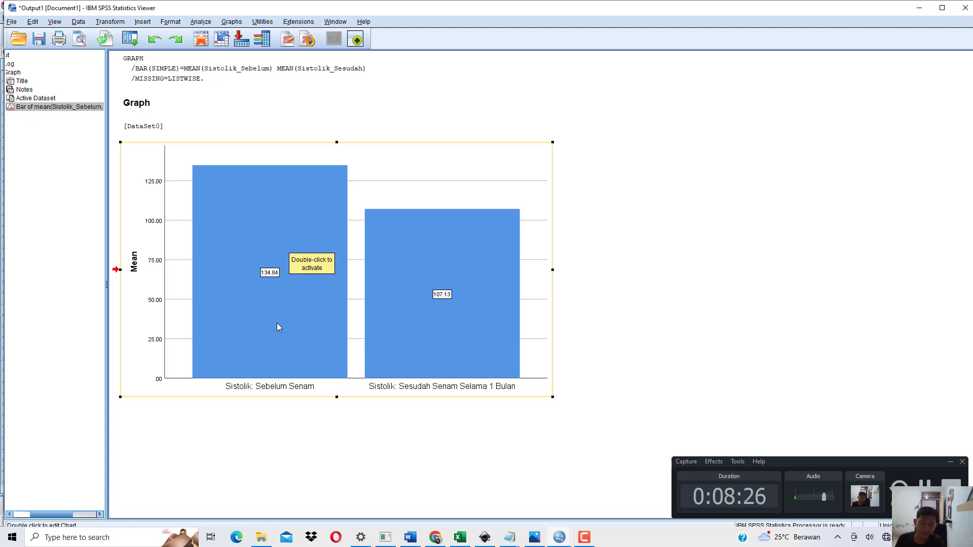
In the KALIMAT 18 NOVEMBER 2022 Notepad file, add "Kita akan menggunakan uji t 2 sampel berpasangan dan uji Wilcoxon untuk menguji:"
left_click(919, 8)
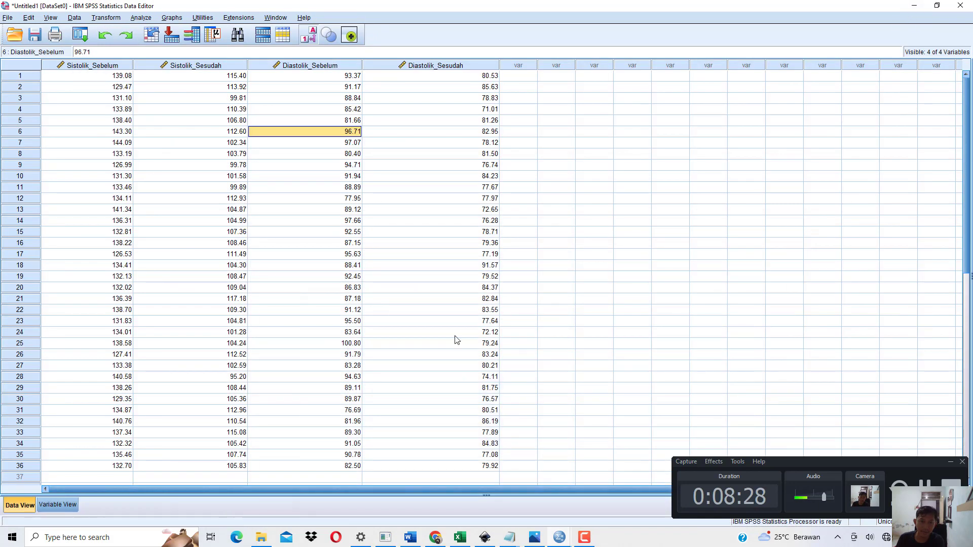
mouse_move(509, 538)
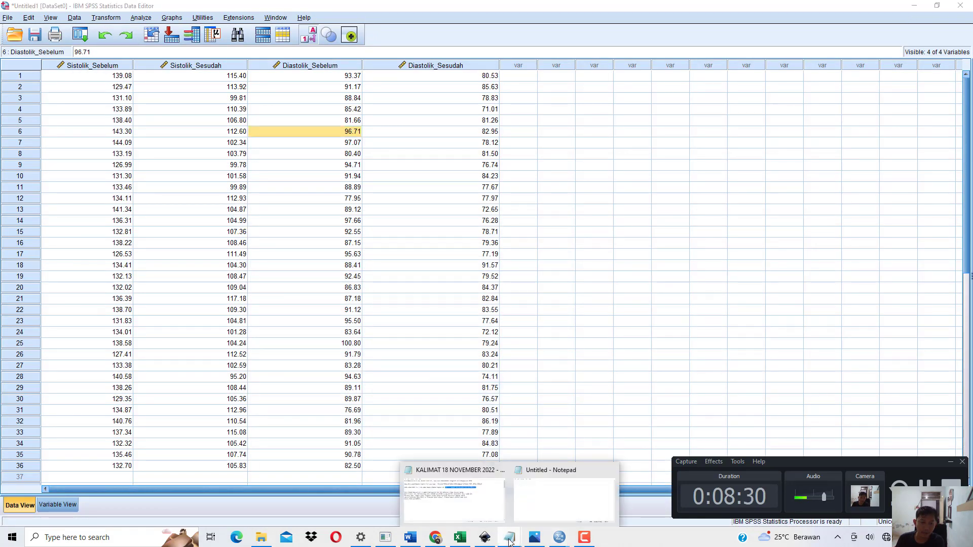
left_click(455, 487)
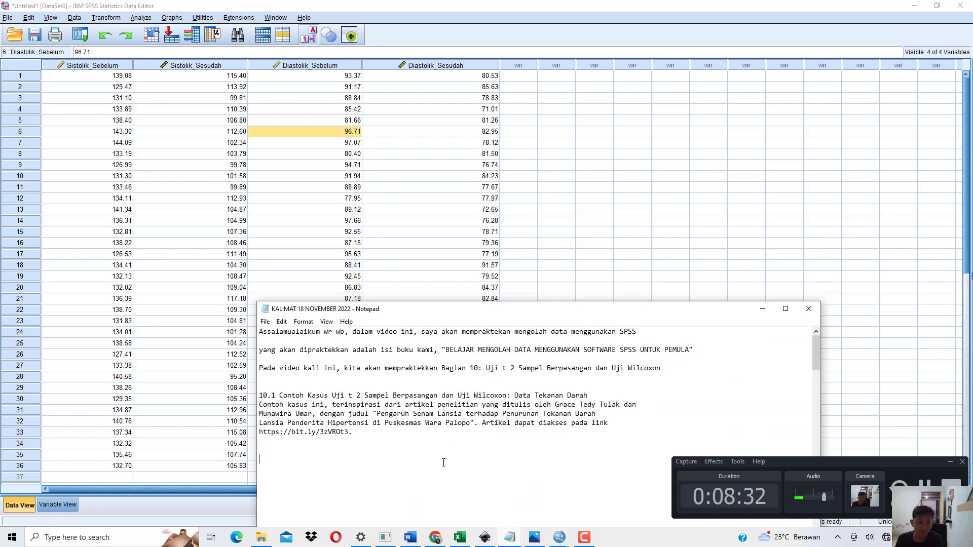
left_click(450, 460)
type("Kita aka")
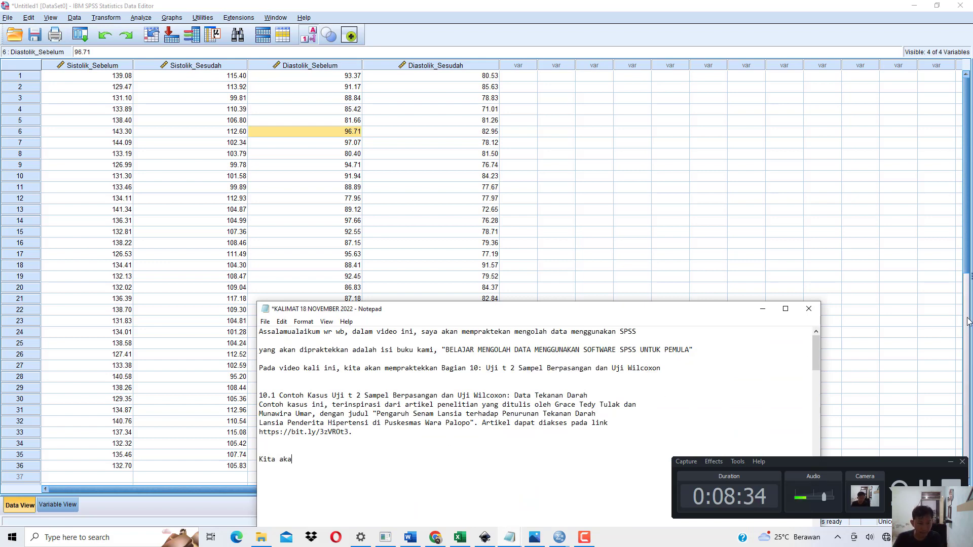
type("n menggunakan uji ")
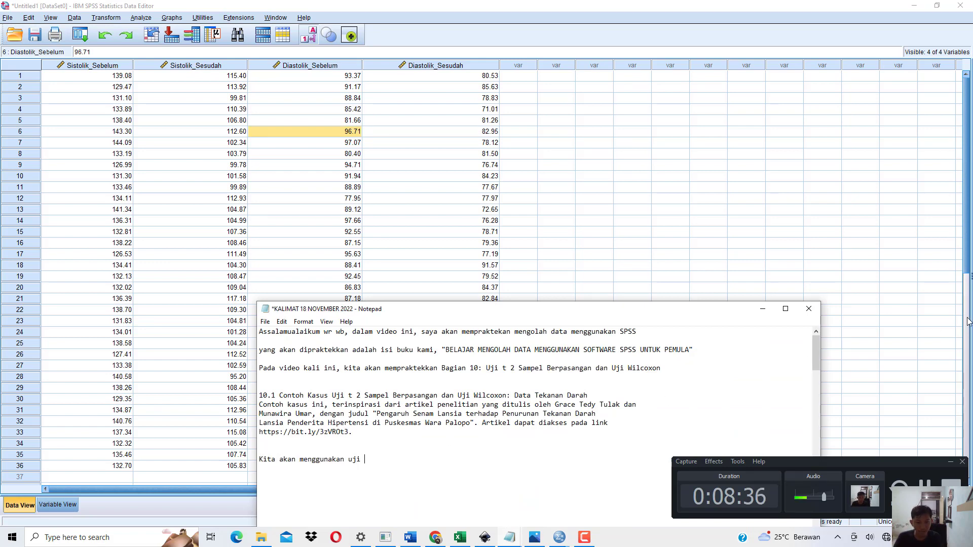
type("t 2 sampel berpasangan dan uji ")
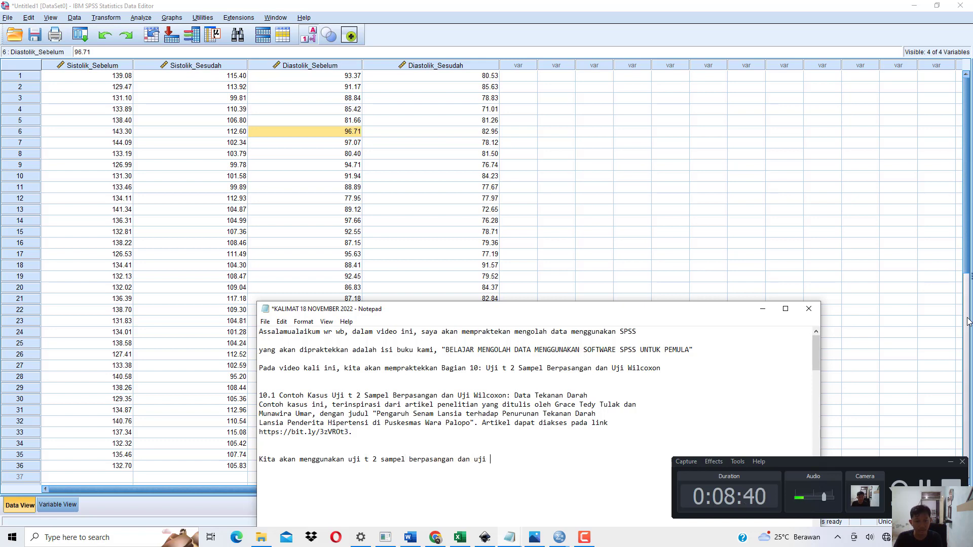
type("Wilcoxon untuk menguji:")
key("Return")
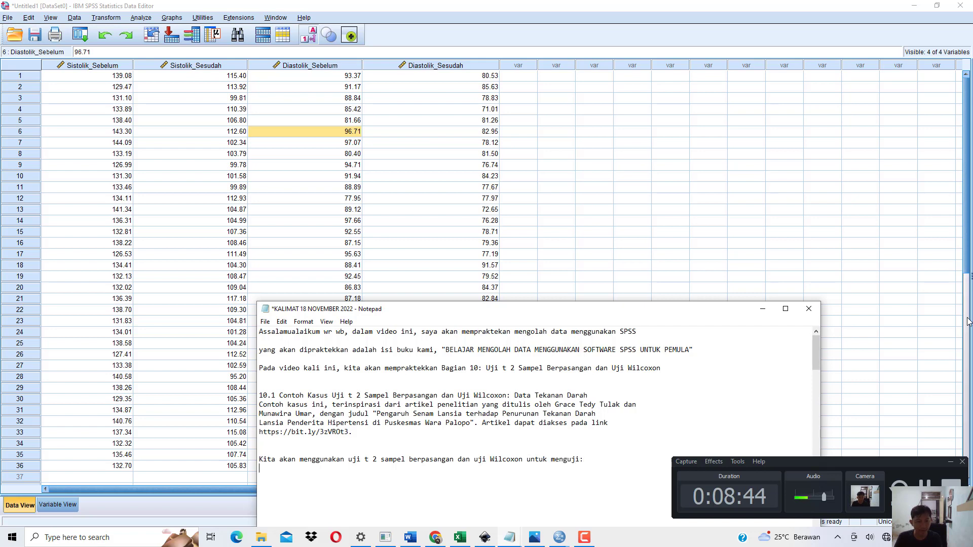
Write "1. Apakah terdapat perbedaan tekanan darah sistolik yang signifikan, sebelum dan sesudah senam selama 1 bulan?" below the intro sentence
type("1. Apakah terdapat perbedaan")
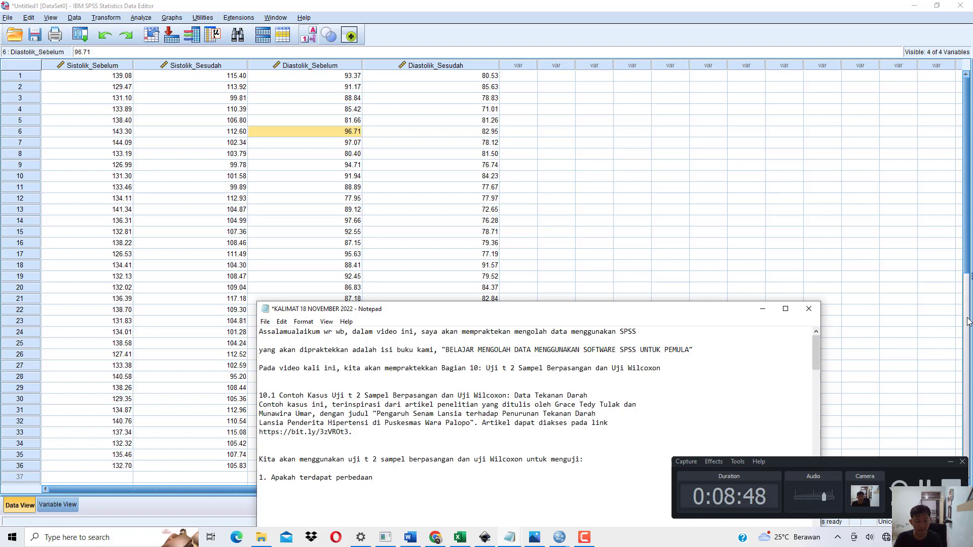
type(" tekanan")
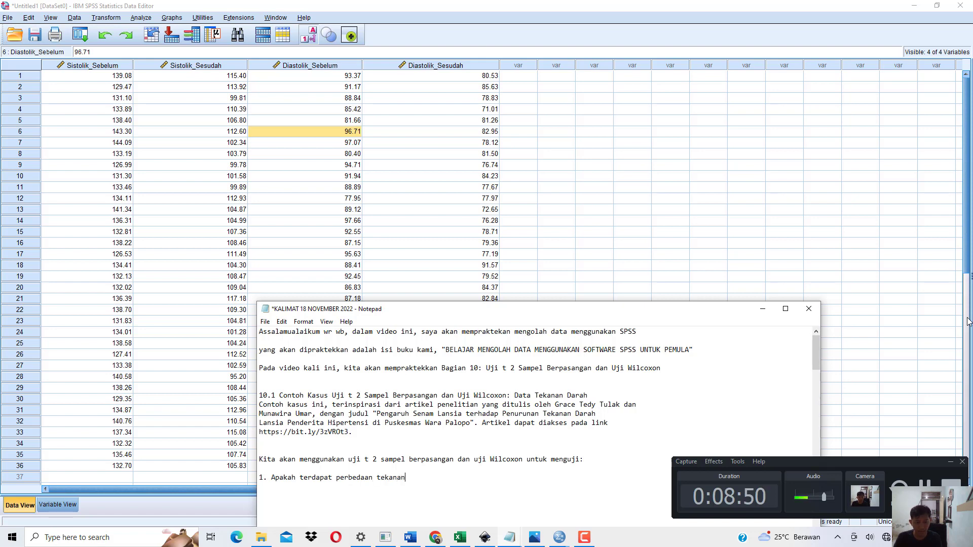
type(" darah sistolik yang signifikan")
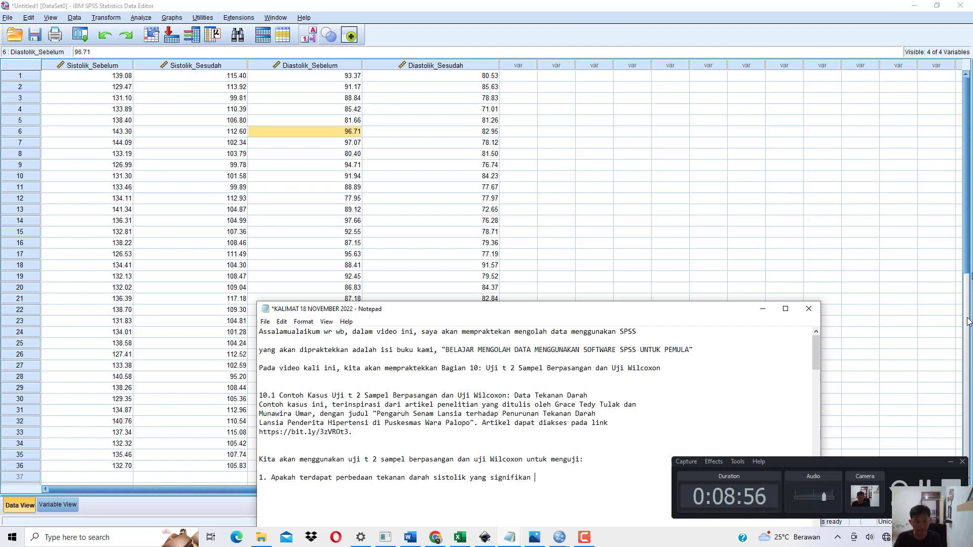
type(", sebelum dan sesudah senam selama")
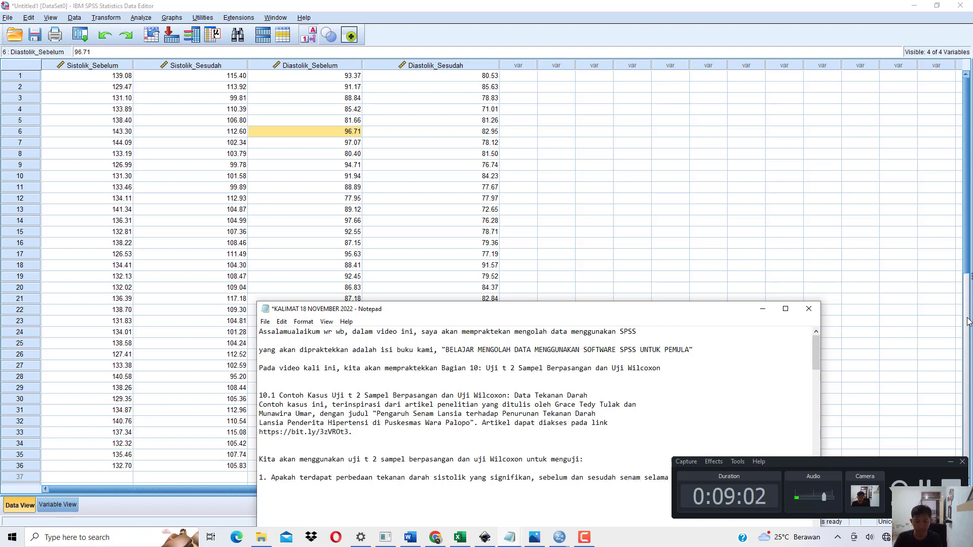
left_click_drag(887, 458, 924, 505)
left_click(703, 469)
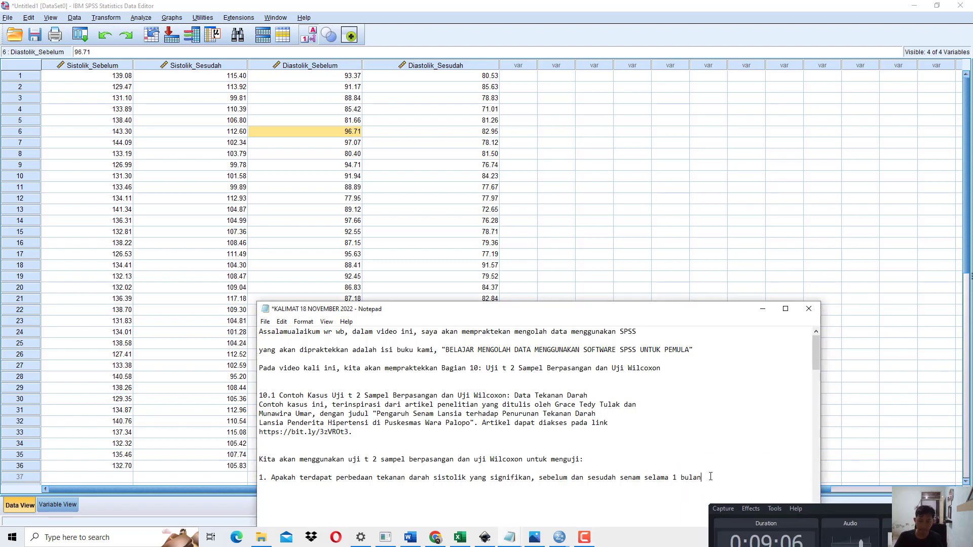
type("?")
Write "2. Apakah terdapat perbedaan tekanan darah diastolik yang signifikan, sebelum dan sesudah senam selama 1 bulan?" as the second question
key("Return")
key("Return")
type("2. Apakah terd")
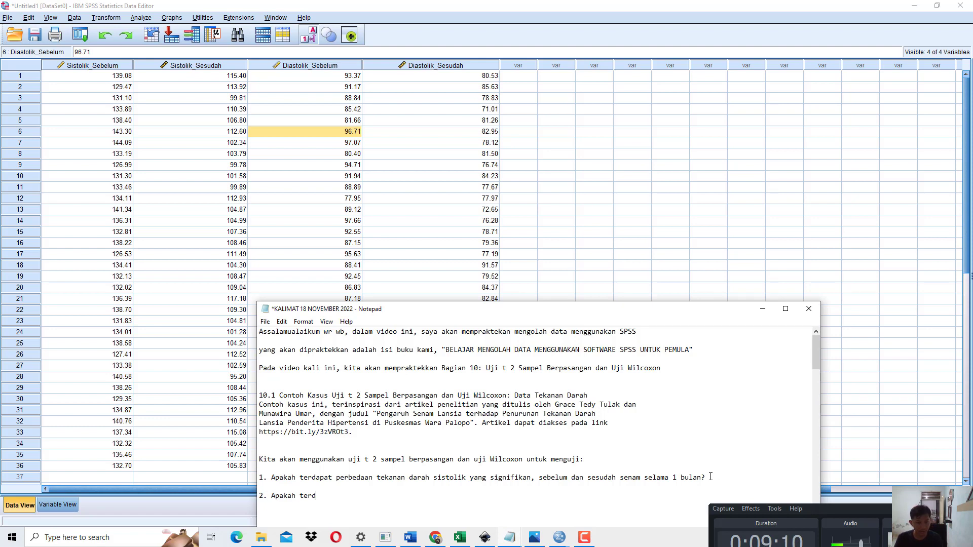
type("apat perbedaan tekana nda")
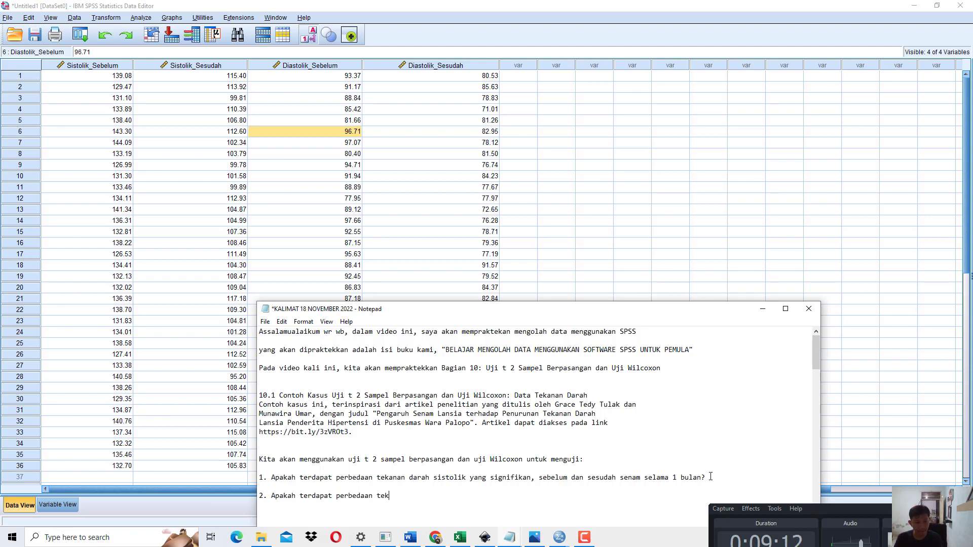
key("BackSpace")
key("BackSpace")
key("BackSpace")
key("BackSpace")
key("BackSpace")
type("n darah diastolik yang signifik")
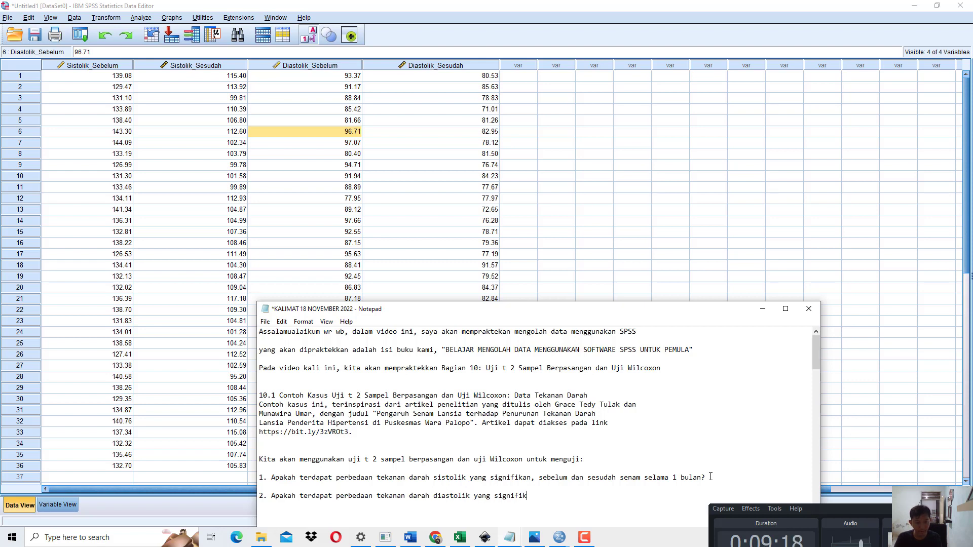
type("an, sebelum dan se")
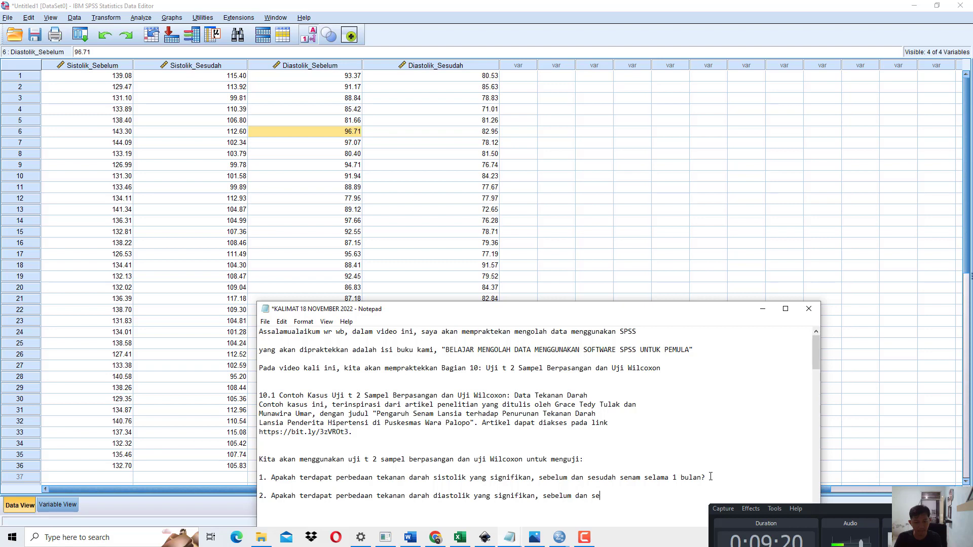
type("sudah senam selama 1 bu")
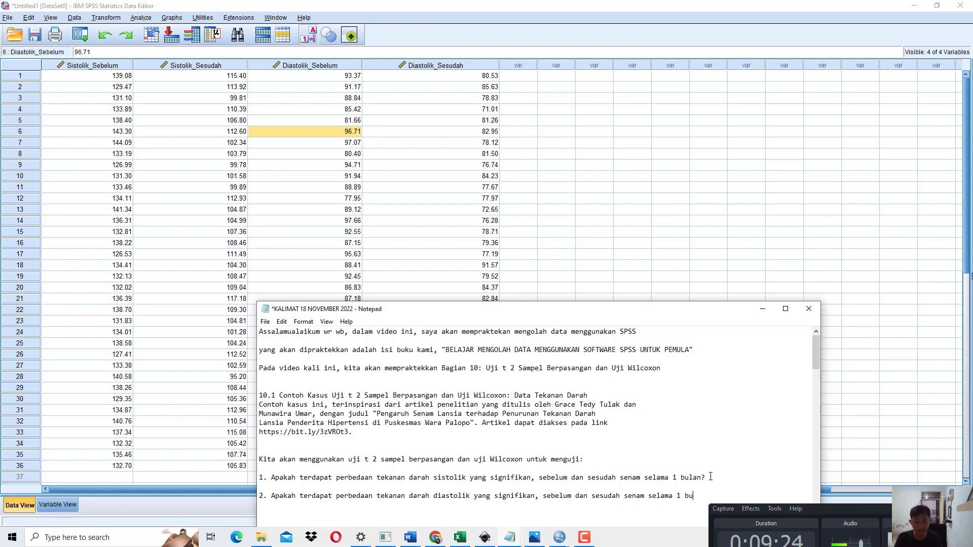
type("lan?")
Add the line "Sekarang kita coba dulu menggunakan uji t 2 sampel berpasangan" below the two questions
scroll(711, 477, "down", 5)
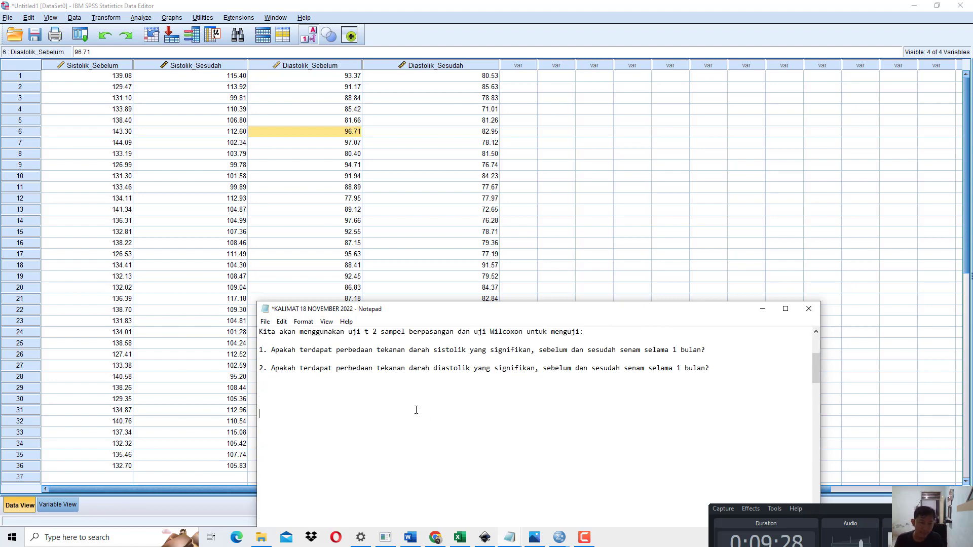
scroll(366, 381, "up", 2)
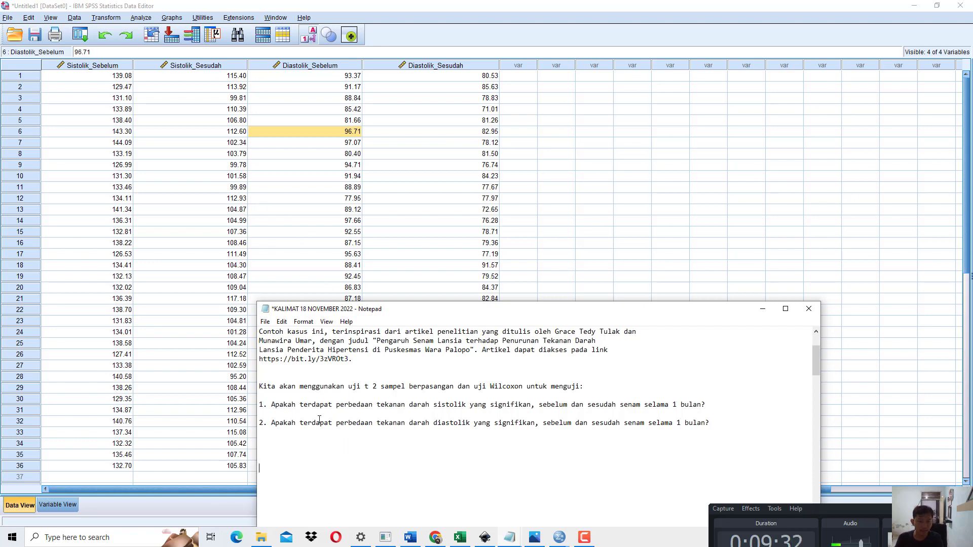
type("rang kita coba du")
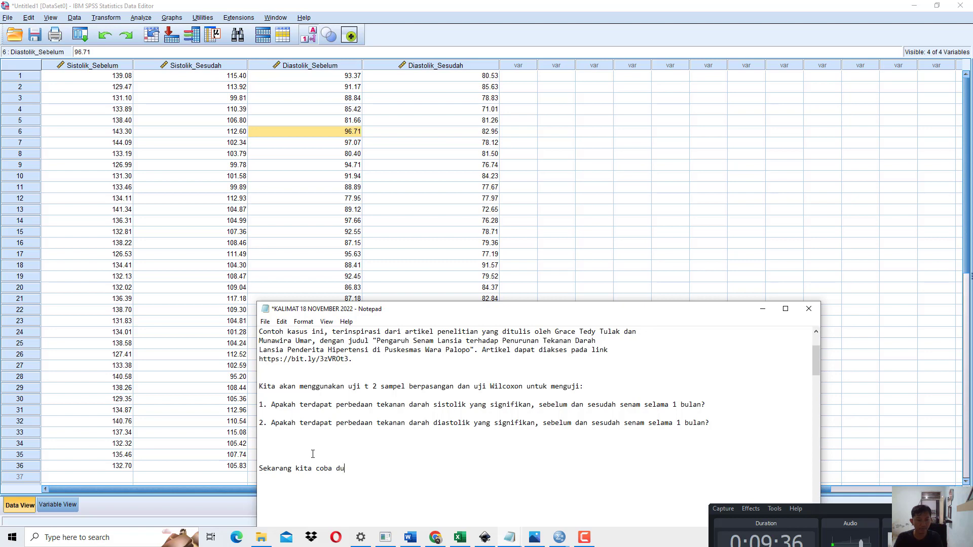
type("enguunak")
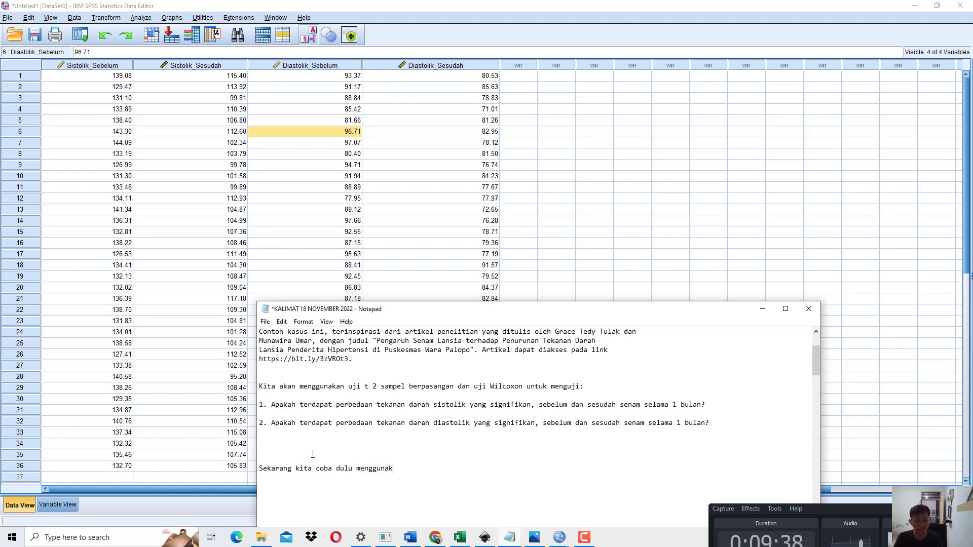
type("an uji t 2 smapel")
key("BackSpace")
key("BackSpace")
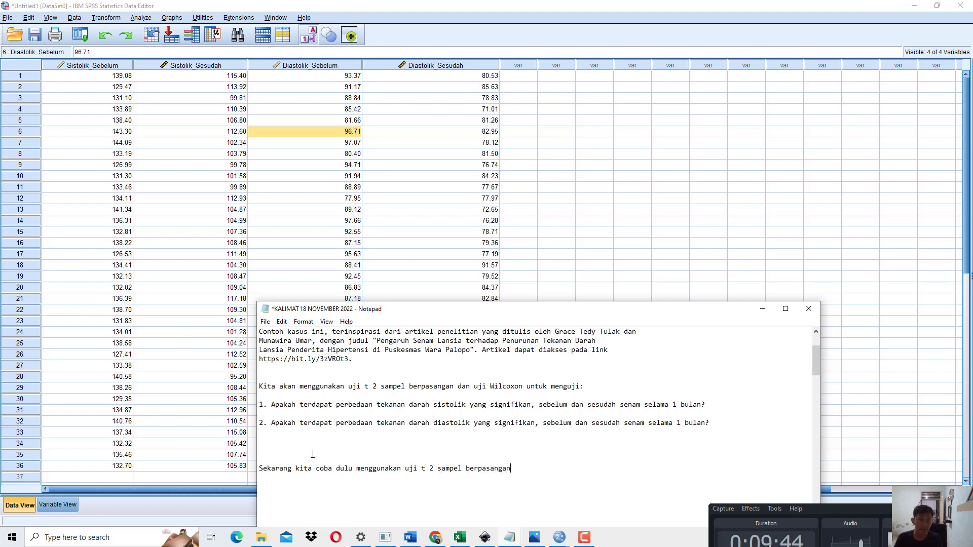
Start a Paired-Samples T Test in SPSS and set Sistolik_Sebelum and Sistolik_Sesudah as pair 1
left_click(145, 19)
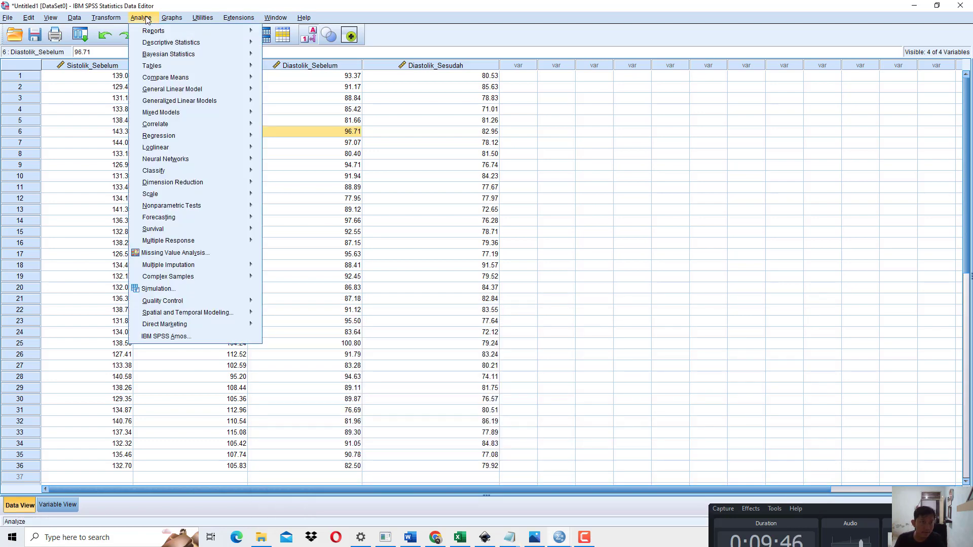
mouse_move(167, 77)
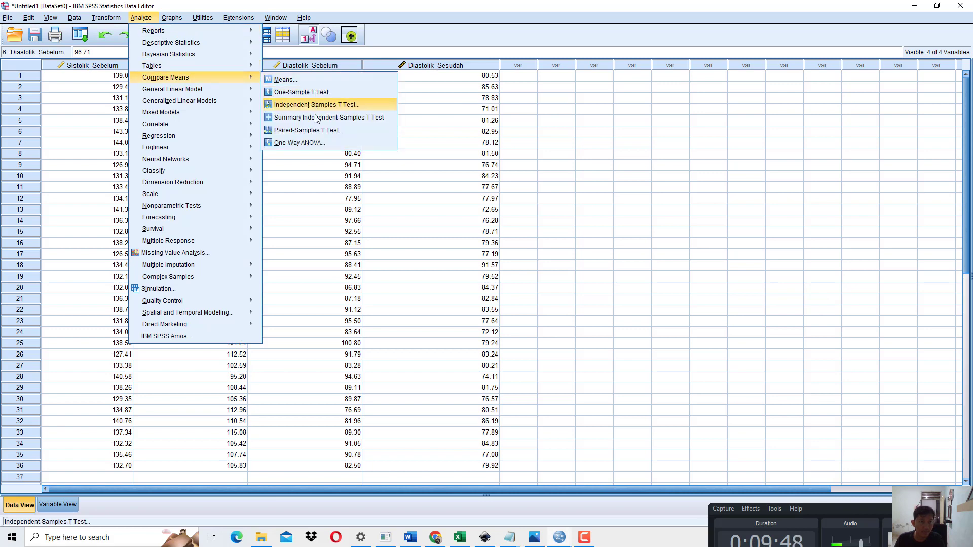
left_click(313, 132)
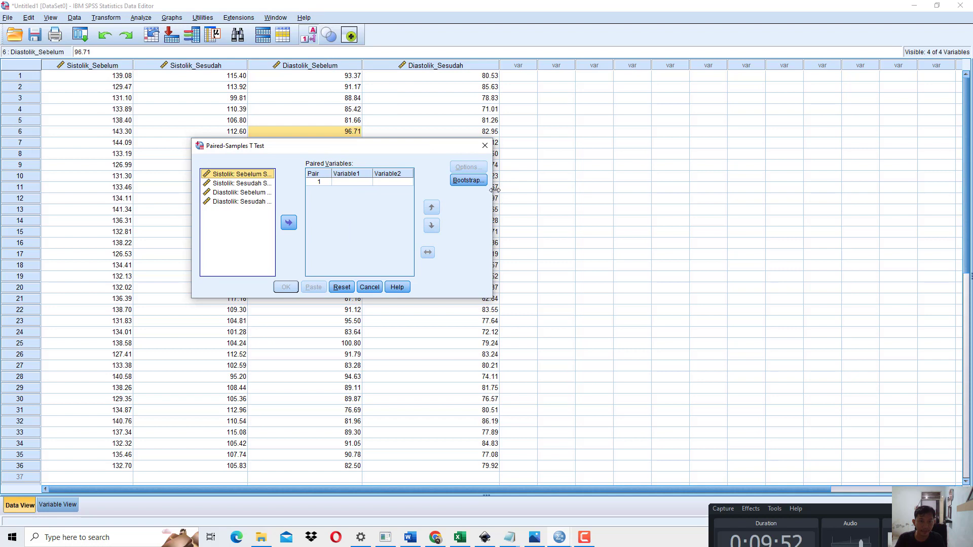
left_click_drag(501, 193, 850, 193)
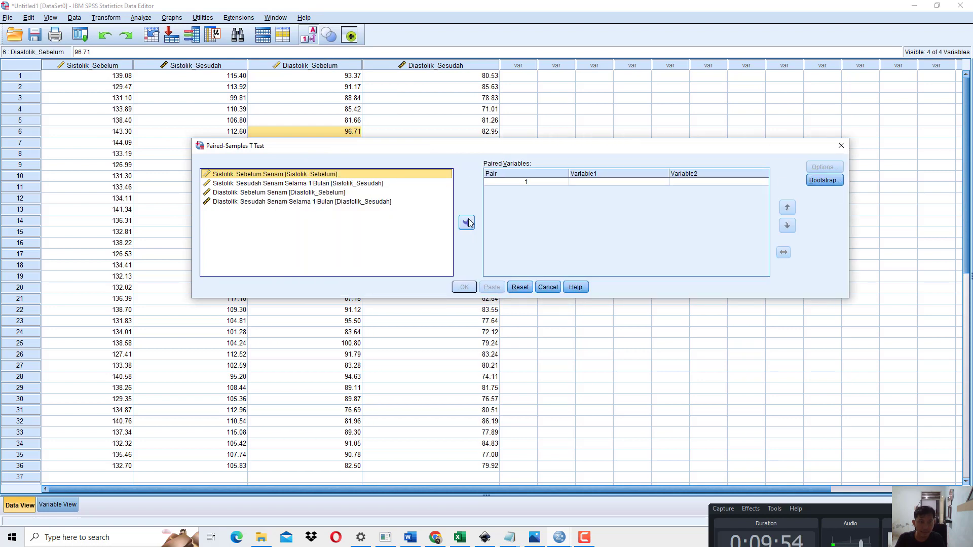
left_click(467, 222)
left_click(391, 183)
left_click(467, 223)
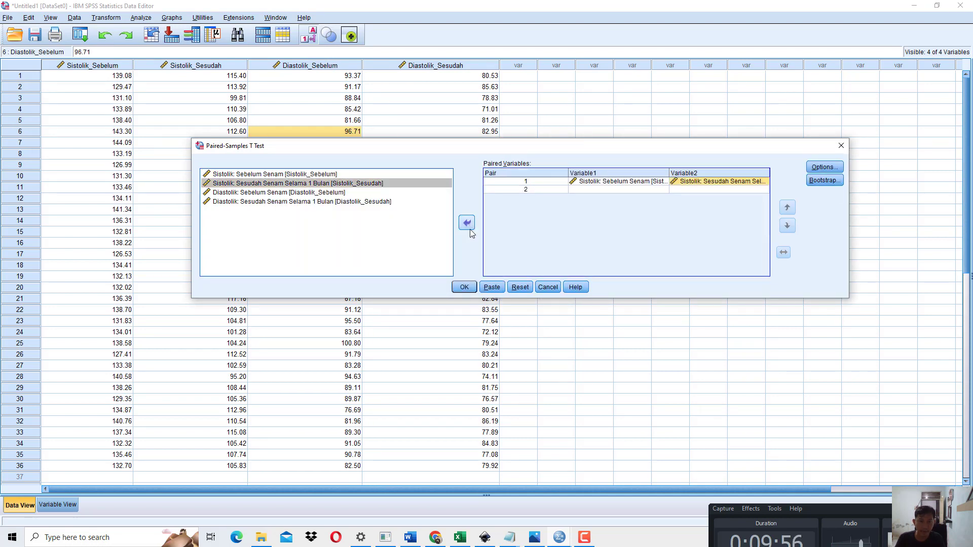
Set Diastolik_Sebelum and Diastolik_Sesudah as pair 2 and run the paired-samples t test
left_click(328, 192)
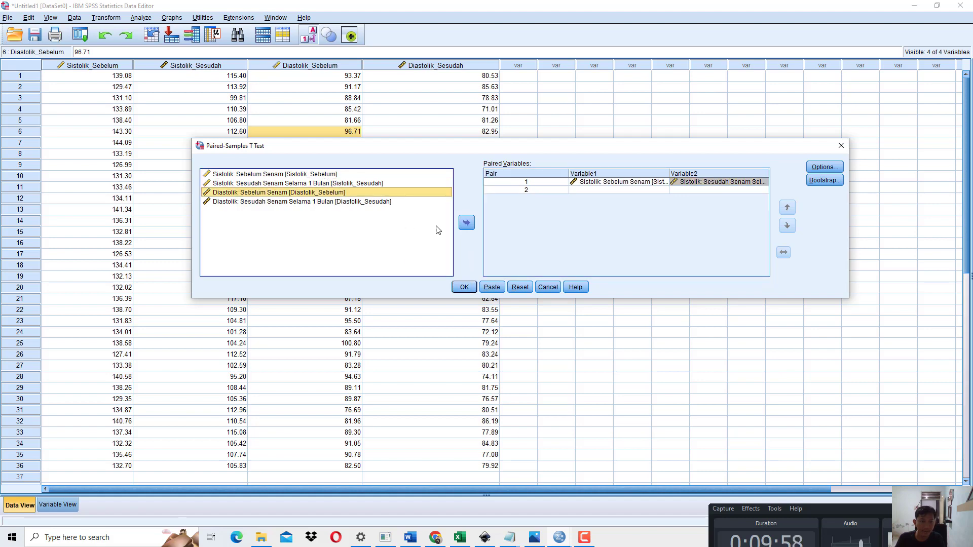
left_click(467, 223)
left_click(376, 201)
left_click(466, 224)
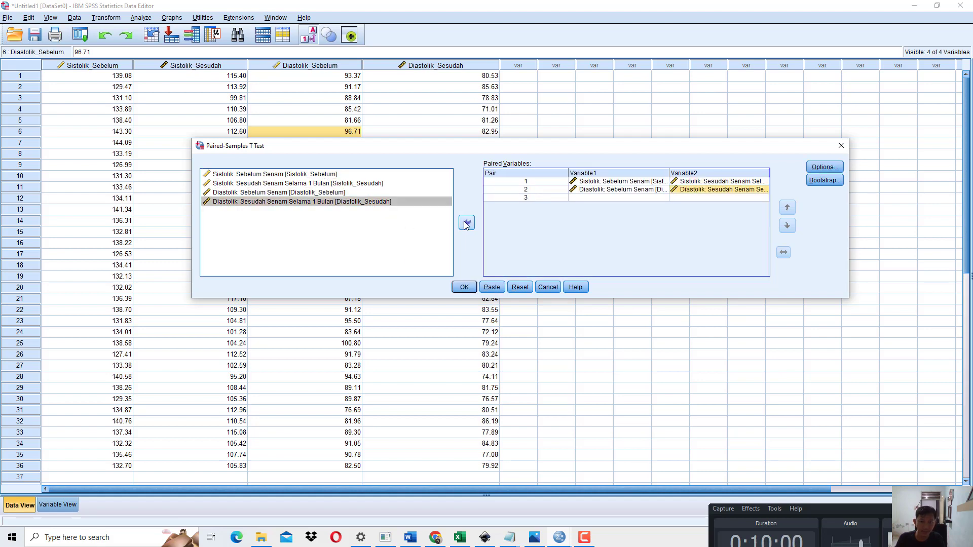
left_click(464, 287)
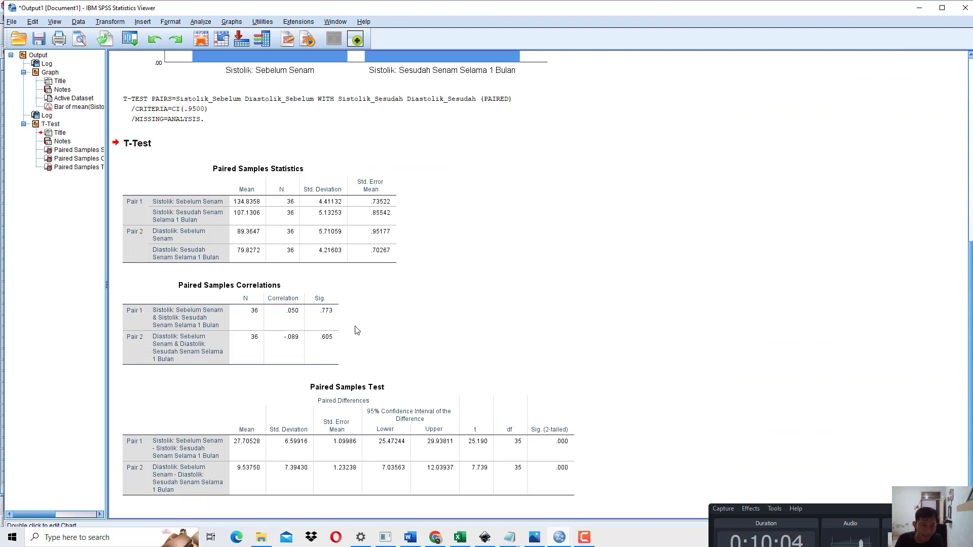
Switch to the KALIMAT 18 NOVEMBER 2022 Notepad file and place its window beside the t test output tables
left_click(255, 209)
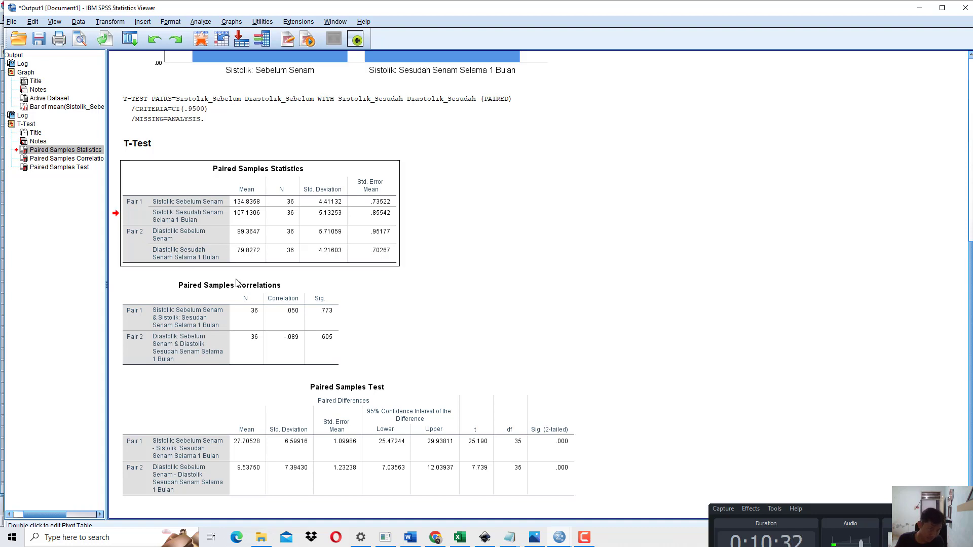
left_click(511, 539)
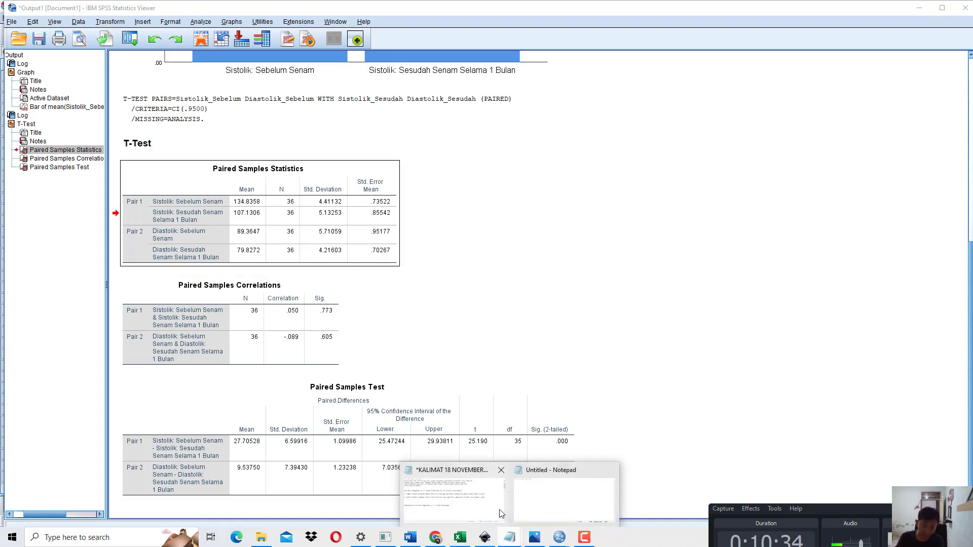
left_click(482, 509)
left_click_drag(543, 306, 760, 85)
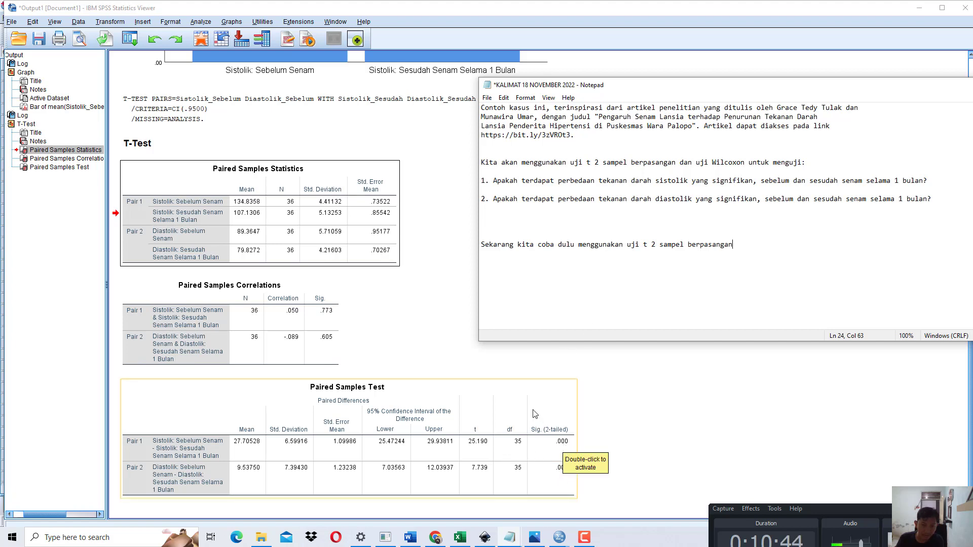
Copy the two numbered questions below the "Sekarang kita coba dulu" line, leaving a gap and dropping their closing question marks
key("Return")
key("Return")
key("Return")
key("Return")
type("Diket")
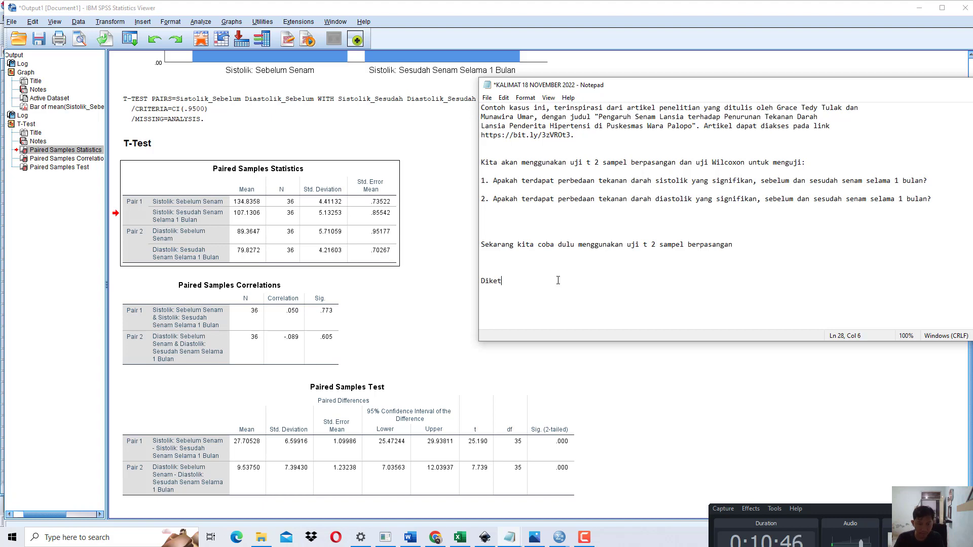
type("ahui te")
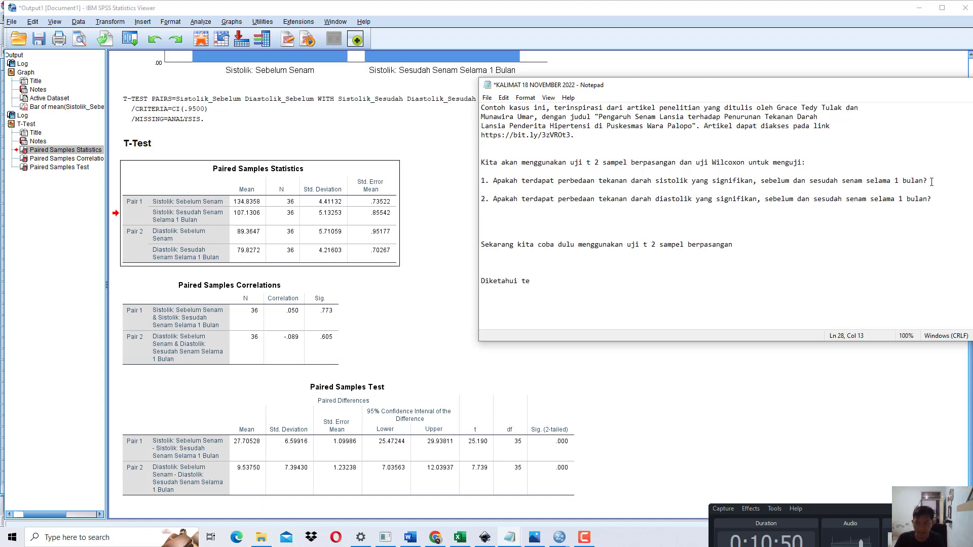
key("shift+Home")
key("shift+Up")
key("shift+Up")
key("ctrl+c")
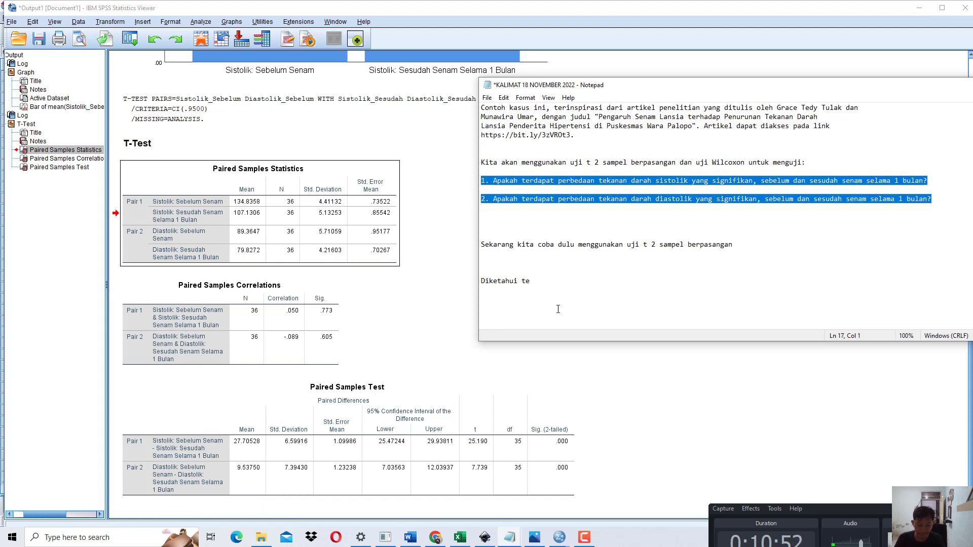
left_click_drag(537, 281, 470, 285)
key("ctrl+v")
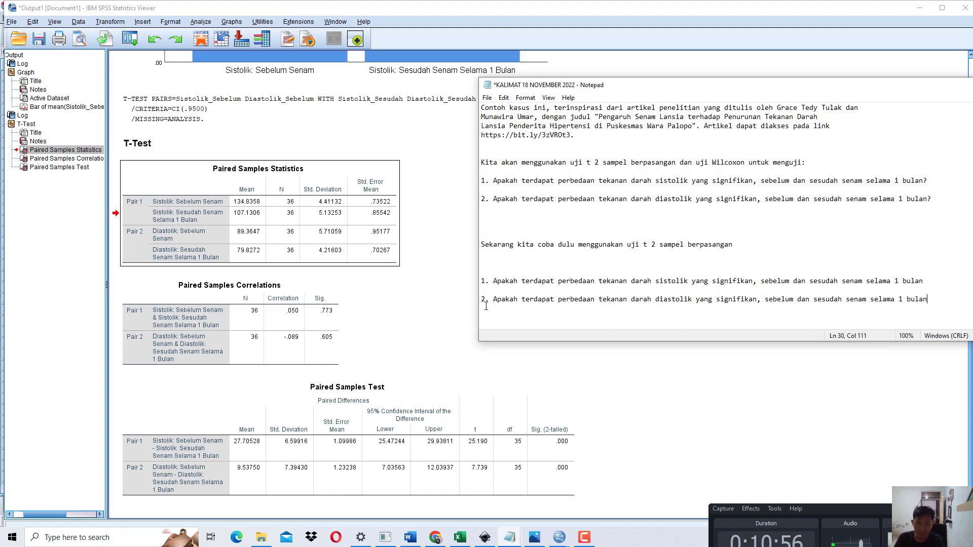
Remove the word "Apakah" from both copied lines so that each begins with "terdapat perbedaan"
left_click_drag(522, 282, 493, 300)
key("BackSpace")
key("BackSpace")
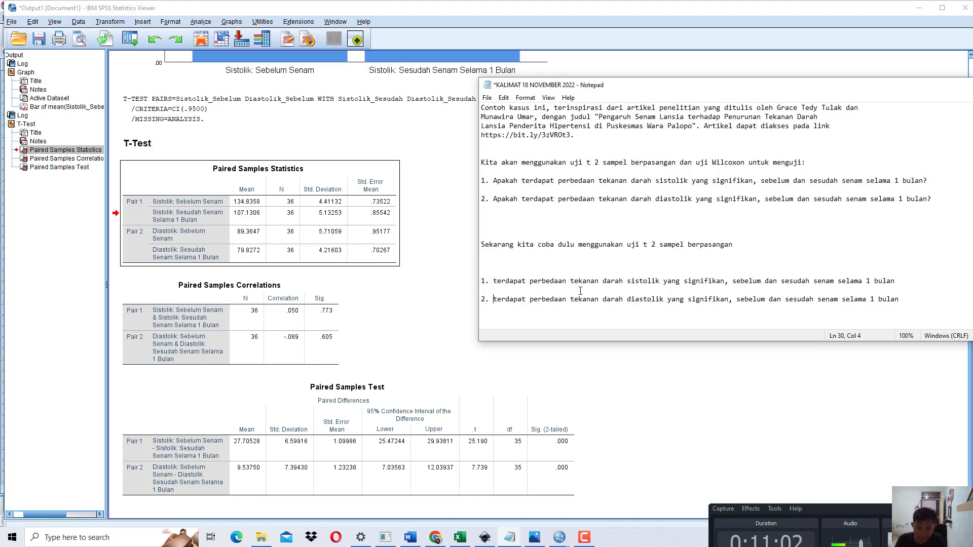
Insert the intro "Berdasarkan hasil uji t 2 sampel berpasangan:" above the two statements, followed by a blank line
left_click(556, 271)
type("Berda")
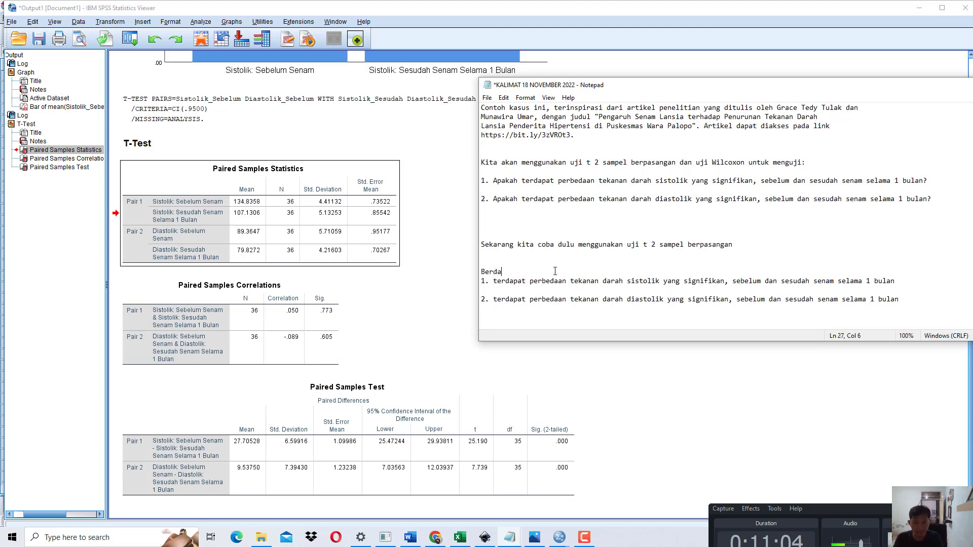
type("sarkan hasil u")
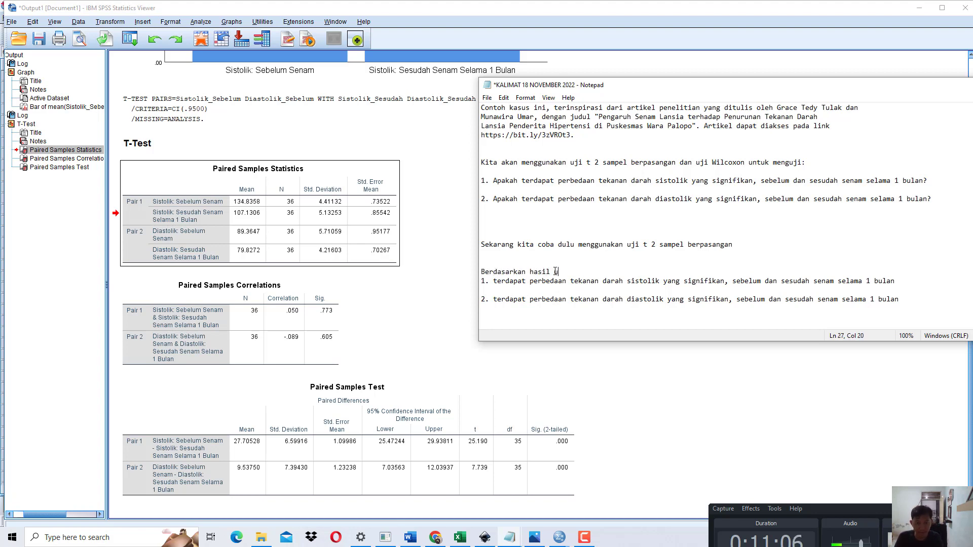
type("ji r 2")
type("t 2 sampel berpas")
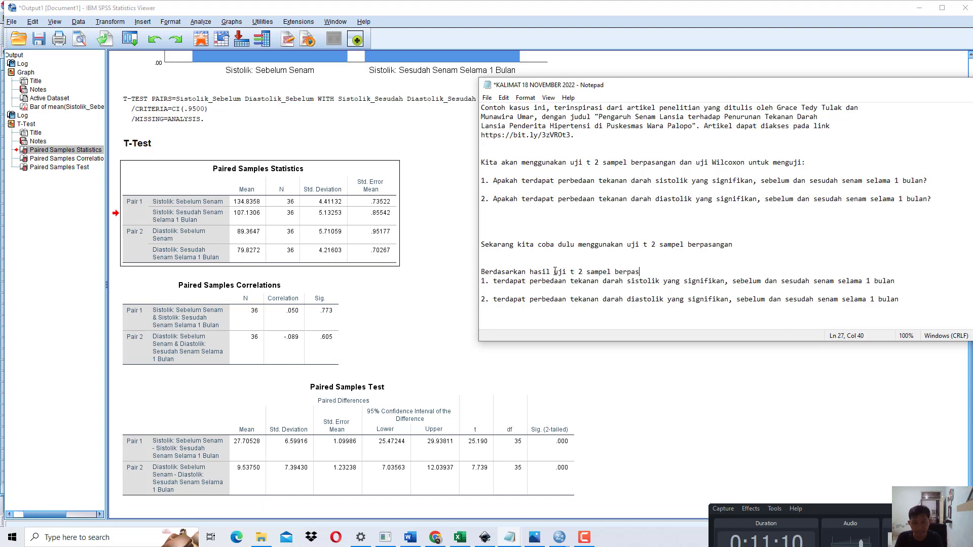
type("angan:")
key("Return")
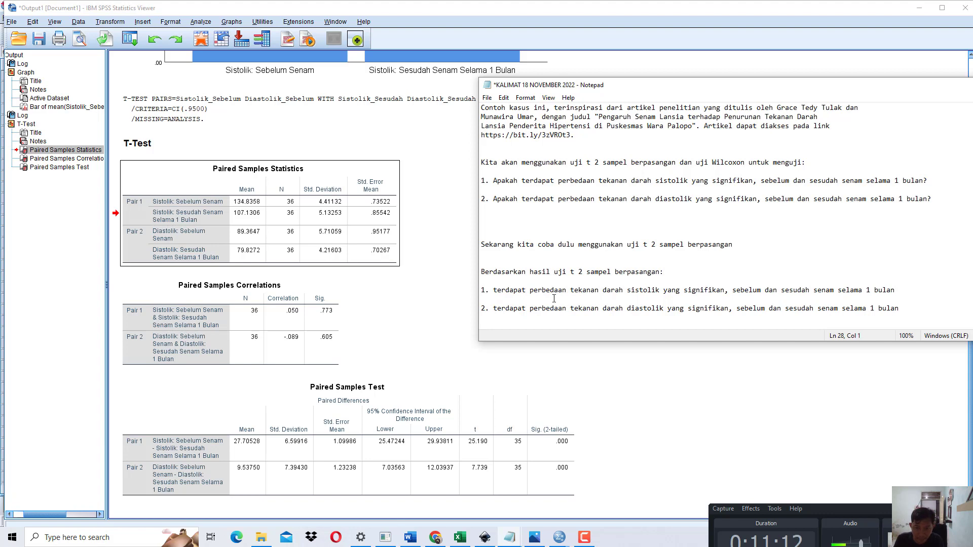
Complete the systolic conclusion by appending ", karena nilai Sig = 0,000 < 0,05", wrapping the text onto a new line
scroll(611, 297, "down", 1)
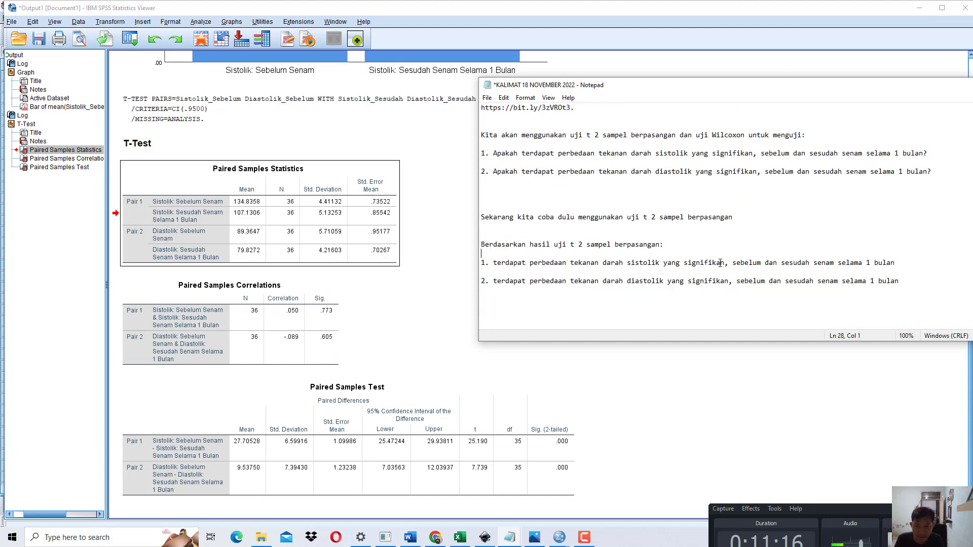
left_click_drag(720, 263, 661, 263)
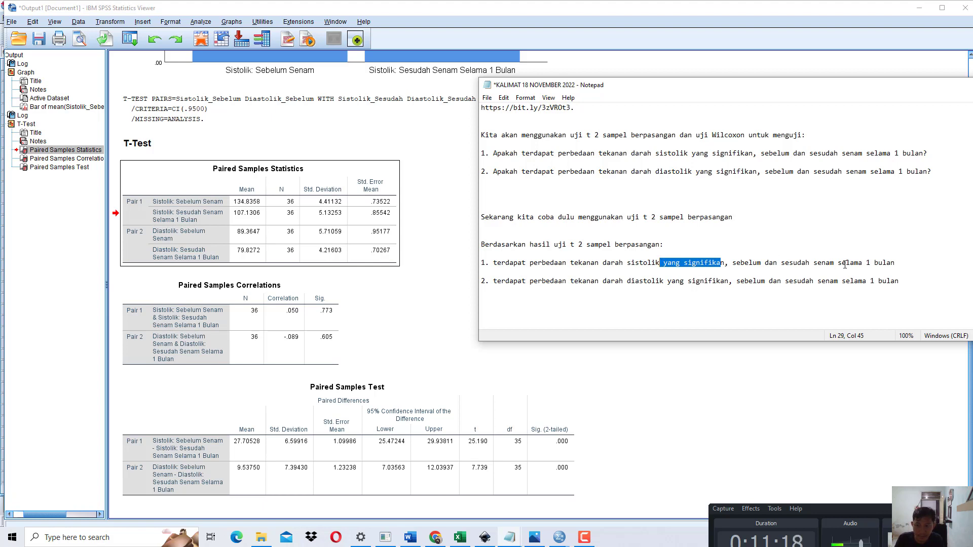
left_click(900, 263)
type(", karena")
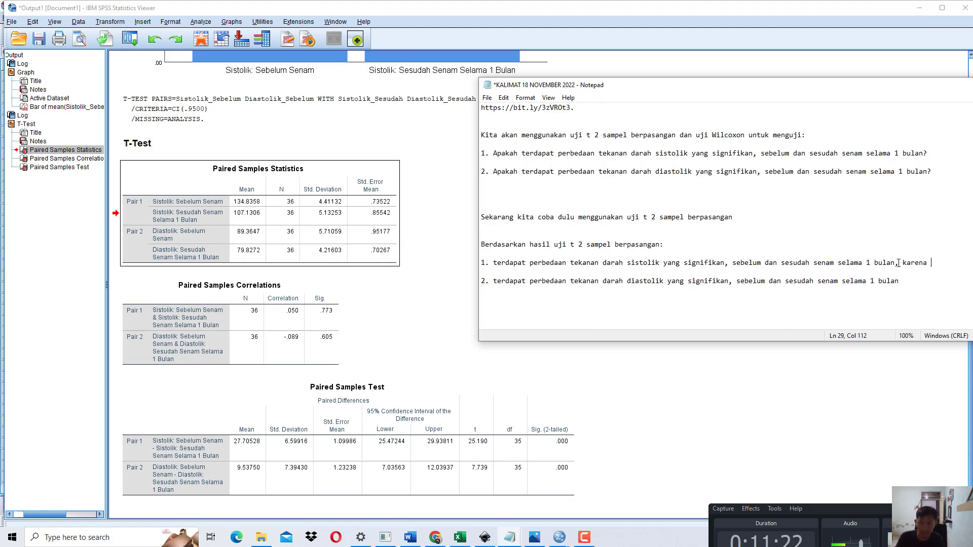
key("Return")
type("nilai Sig")
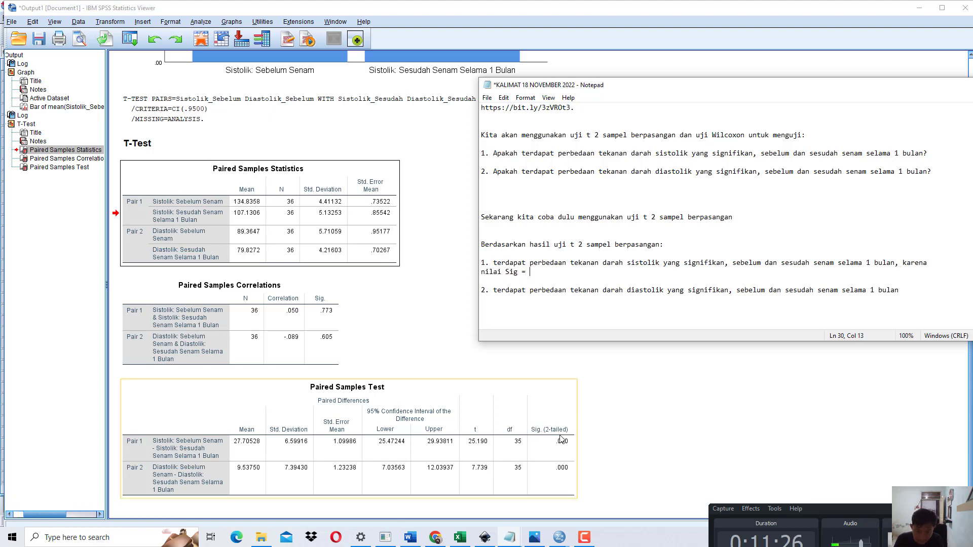
type(" = 0,000 ")
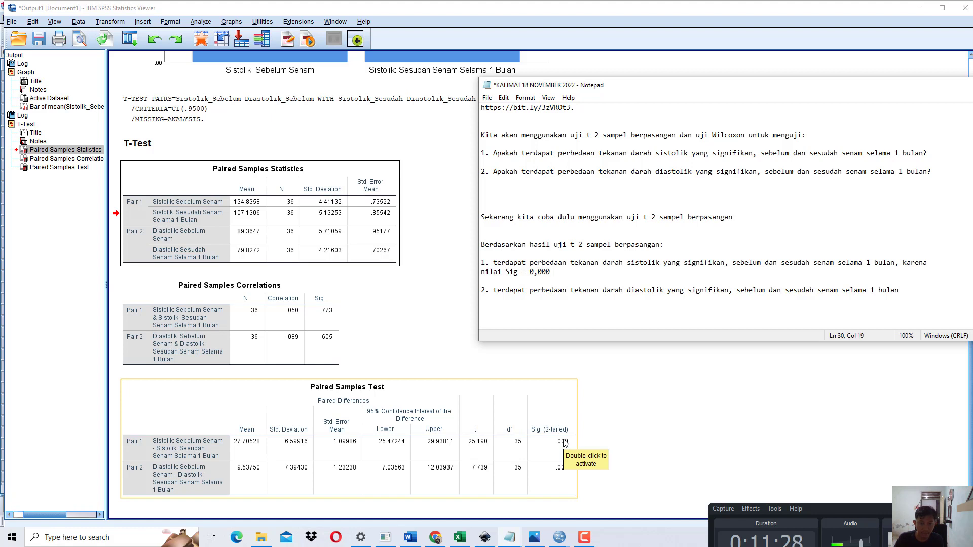
type("< 0,05")
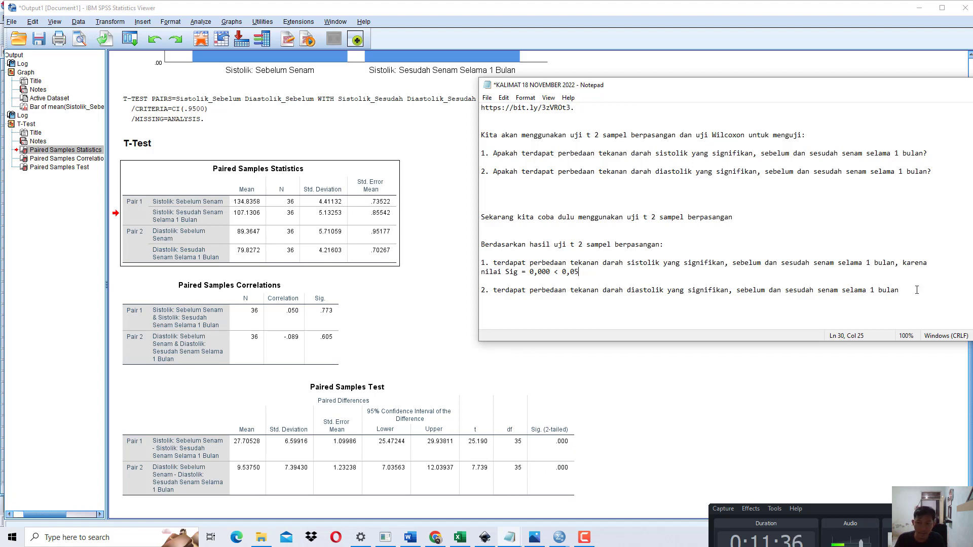
Complete the diastolic conclusion by appending ", karena nilai Sig = 0,000 < 0,05", with the reason starting on a new line
type("ka")
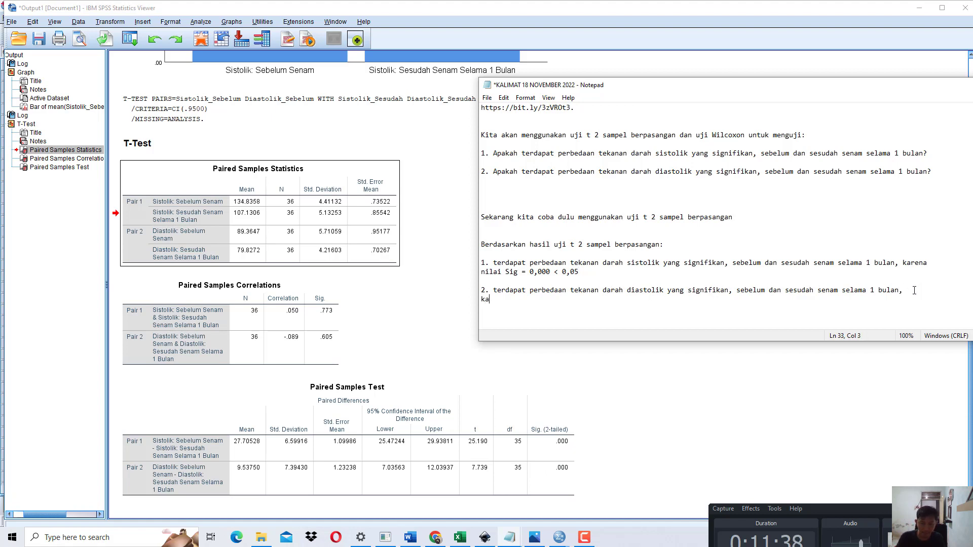
type("rena nilai Sig")
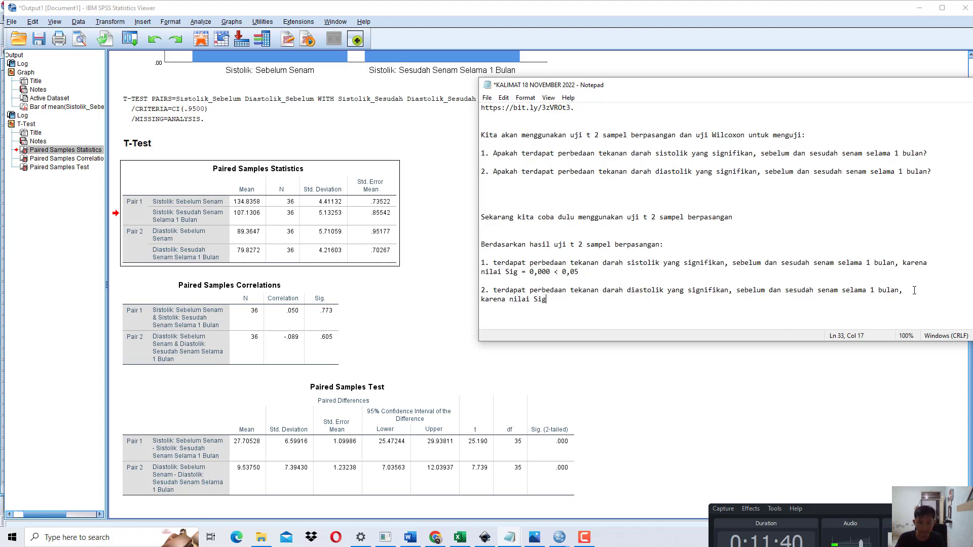
type(" -")
type(" 0,000 < 0,05")
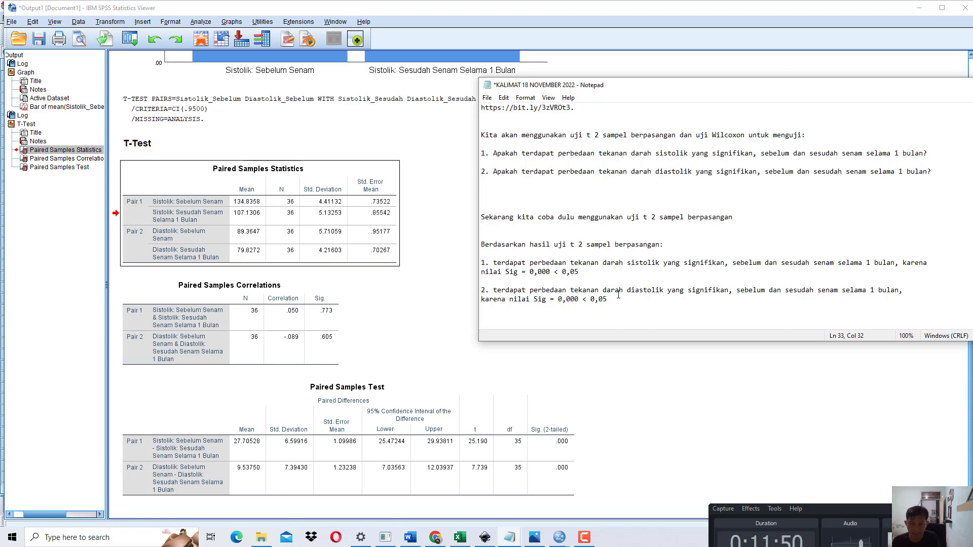
Copy the intro and both conclusions to several blank lines below, and change the copied intro to "Berdasarkan hasil uji Wilcoxon:"
left_click_drag(790, 300, 462, 251)
key("ctrl+c")
left_click(701, 301)
key("Return")
key("Return")
key("Return")
key("Return")
key("Return")
key("Return")
key("Return")
key("Return")
key("Return")
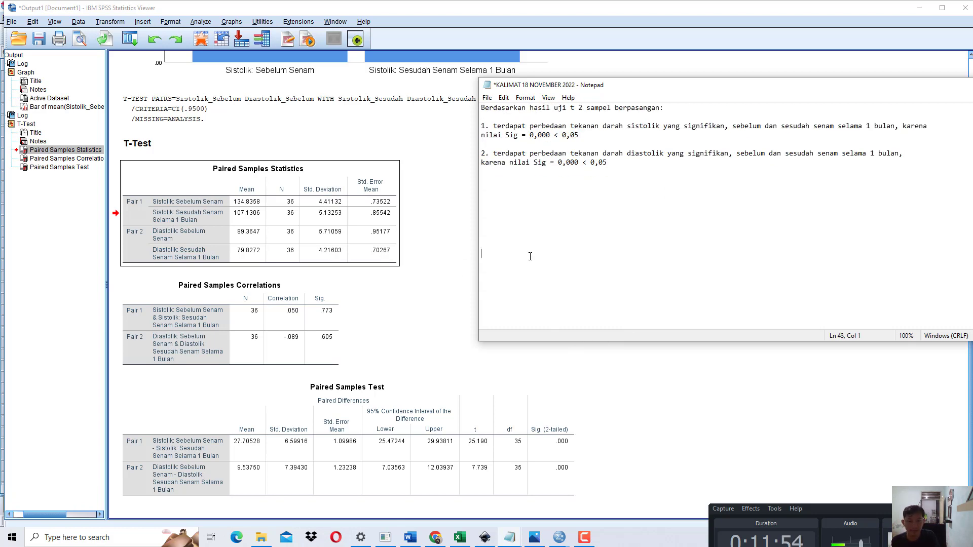
key("ctrl+v")
left_click_drag(669, 256, 571, 255)
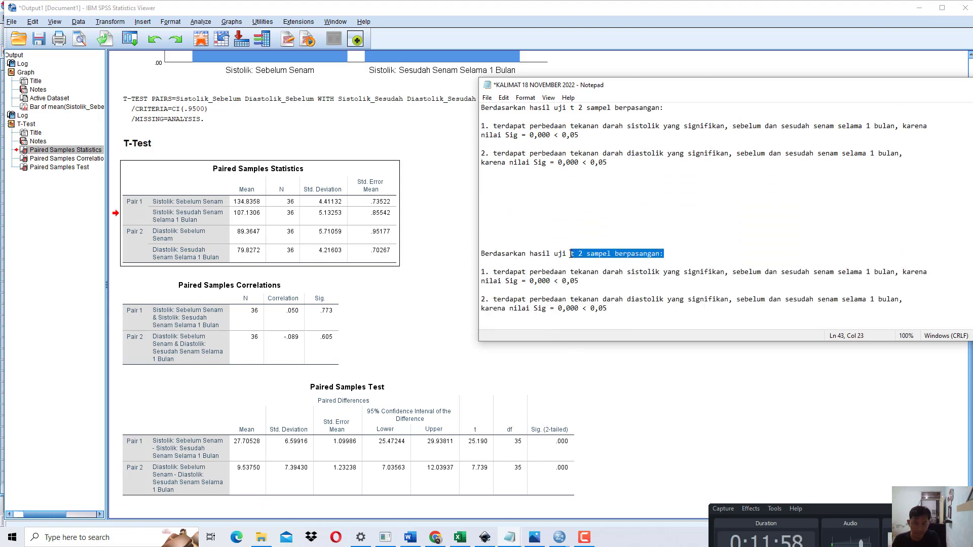
type("Wilcoxon")
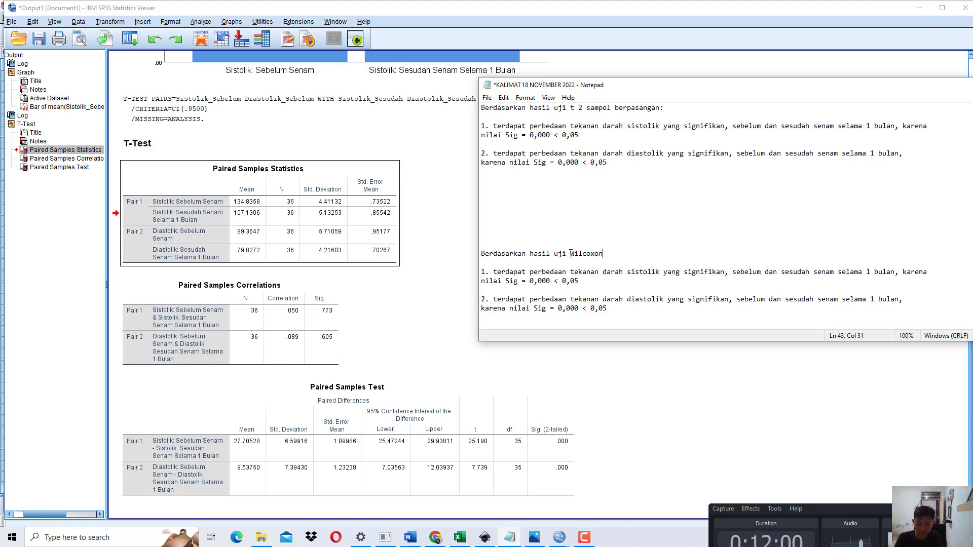
Open the legacy nonparametric test for two related samples in SPSS, then center its dialog and widen it to show the full variable names
left_click(200, 21)
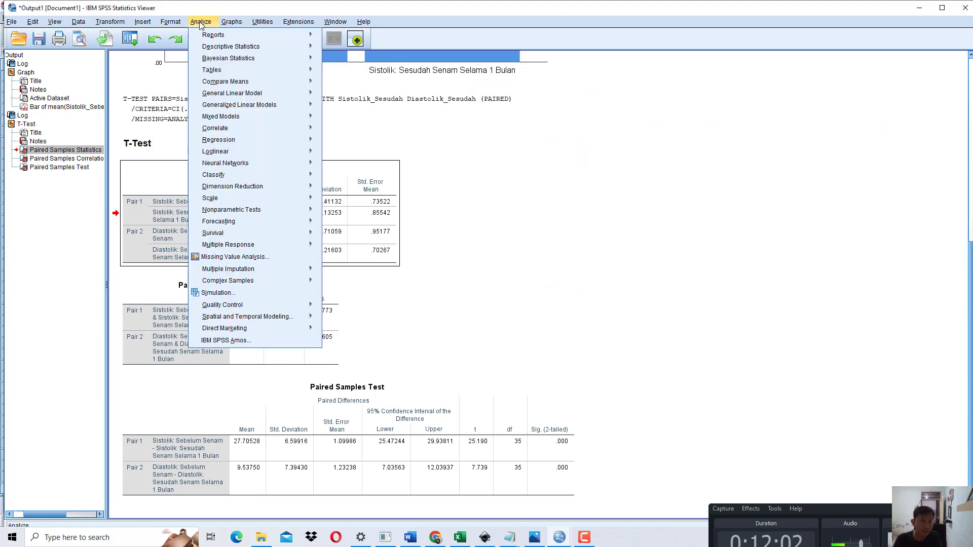
mouse_move(292, 211)
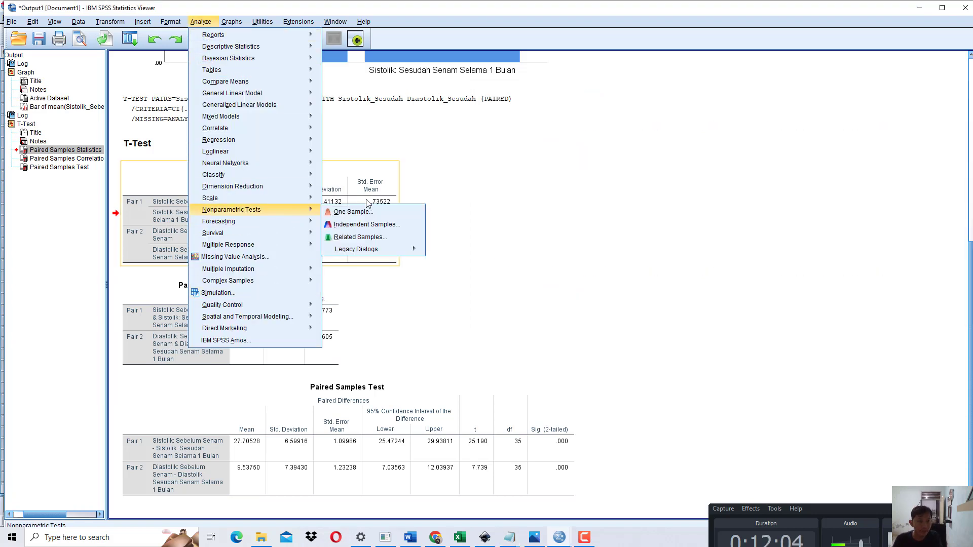
mouse_move(397, 248)
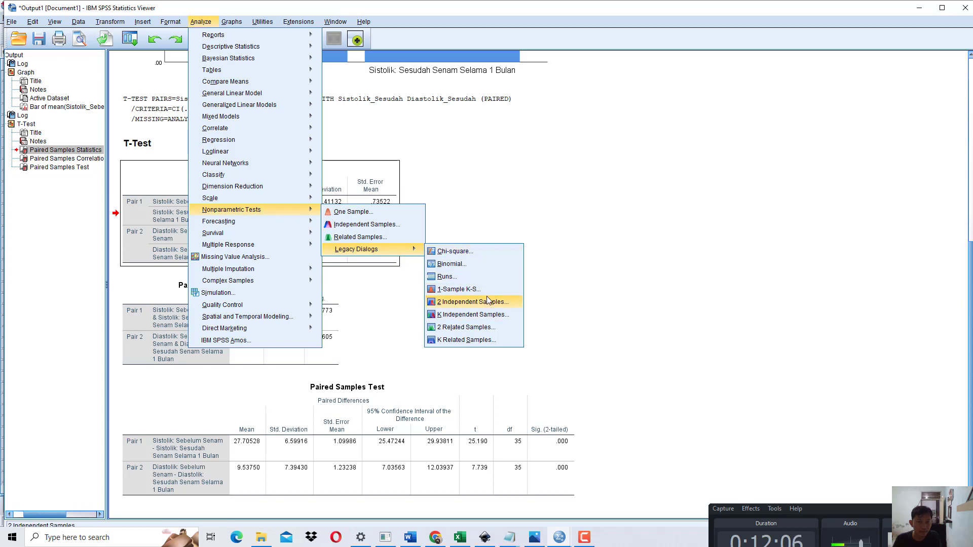
left_click(484, 329)
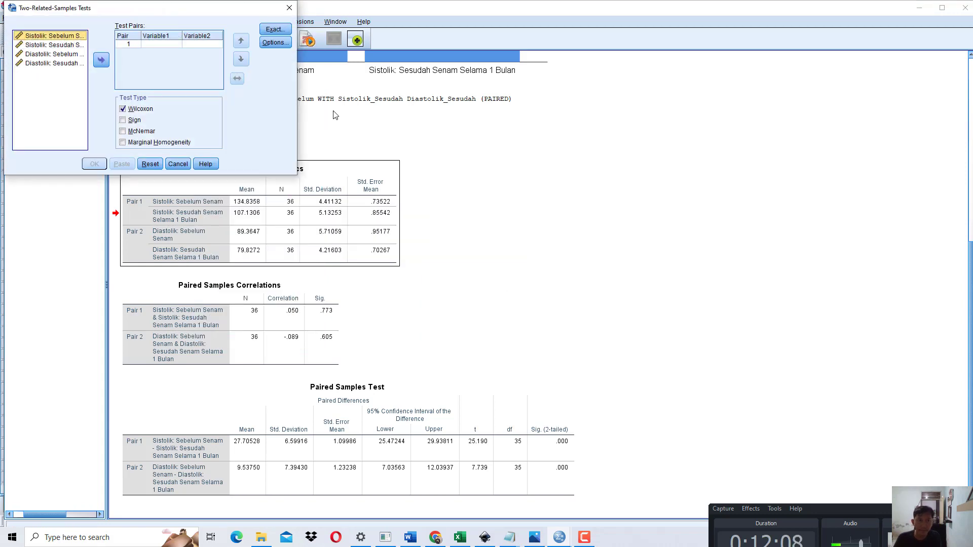
left_click_drag(238, 21, 440, 222)
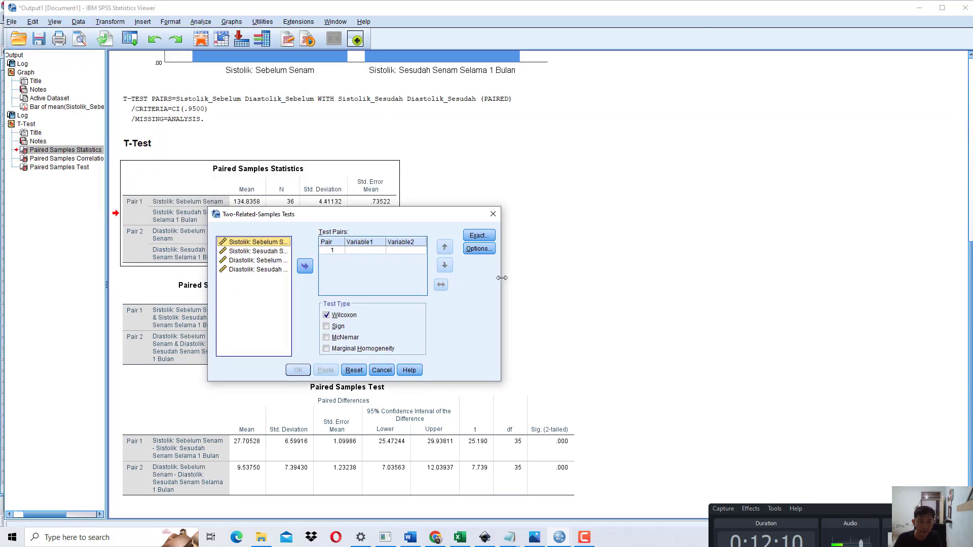
left_click_drag(501, 276, 734, 280)
Pair Sistolik_Sebelum with Sistolik_Sesudah and Diastolik_Sebelum with Diastolik_Sesudah, and run the Wilcoxon test
left_click(422, 267)
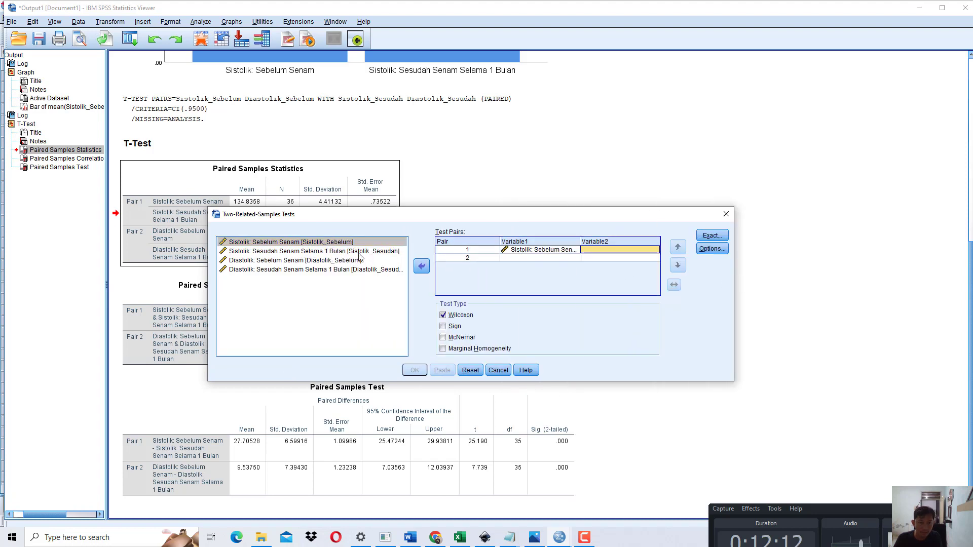
left_click(360, 252)
left_click(422, 267)
left_click(355, 261)
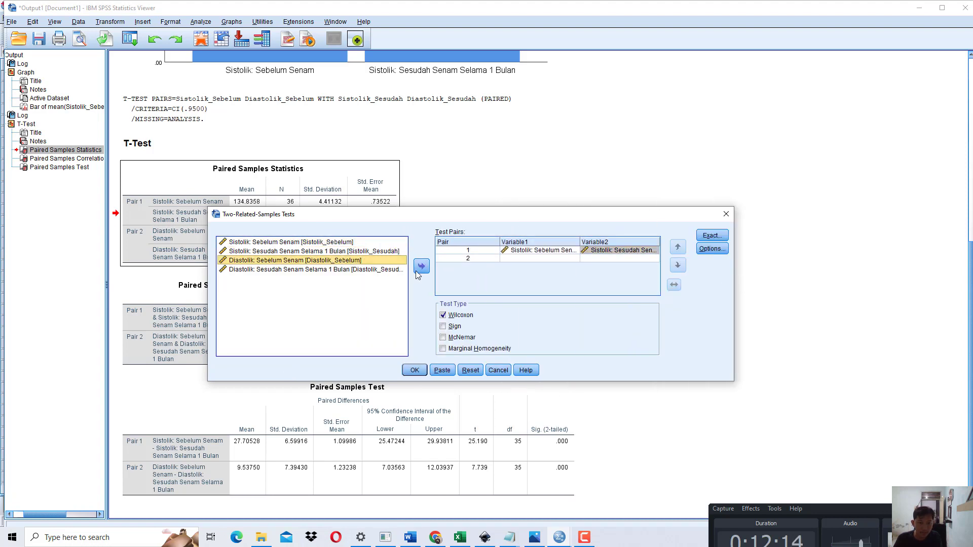
left_click(422, 266)
left_click(393, 270)
left_click(422, 268)
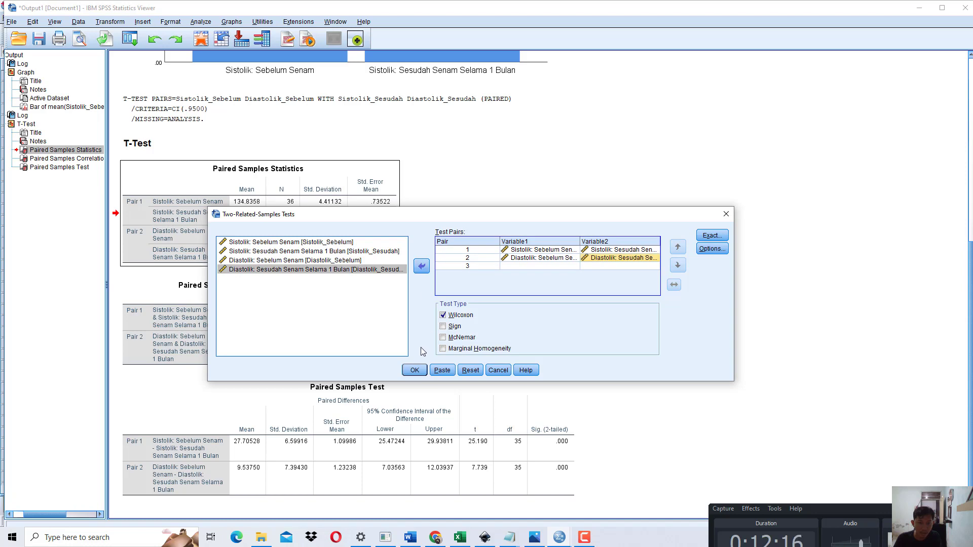
left_click(415, 371)
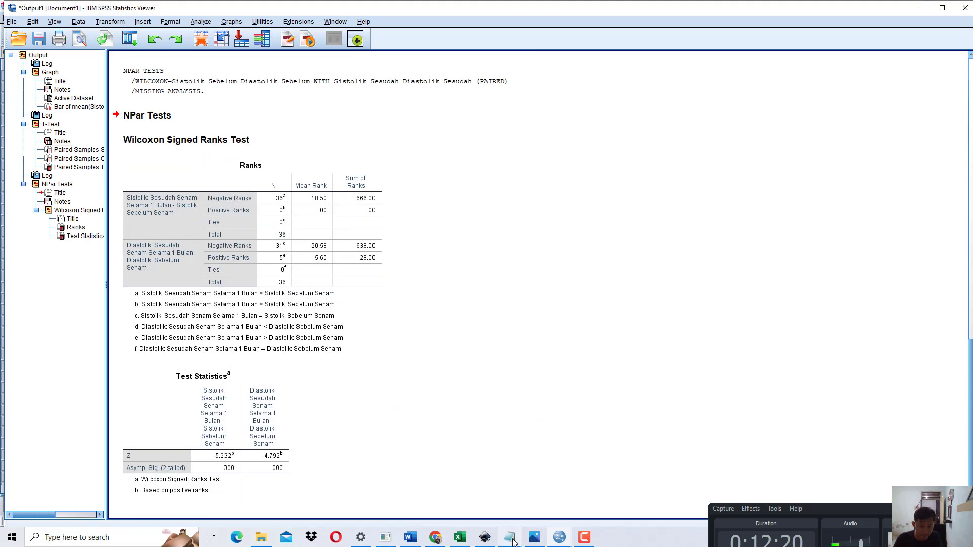
Switch back to the Notepad file and replace "Sig" with "Asymp. Sig." in both conclusions under the Wilcoxon intro
mouse_move(510, 537)
left_click(506, 501)
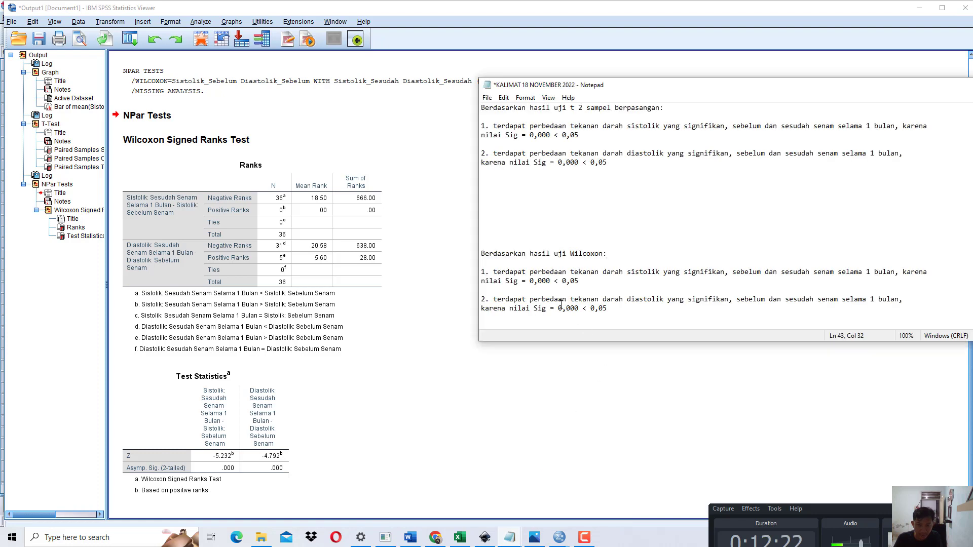
double_click(519, 282)
type("As")
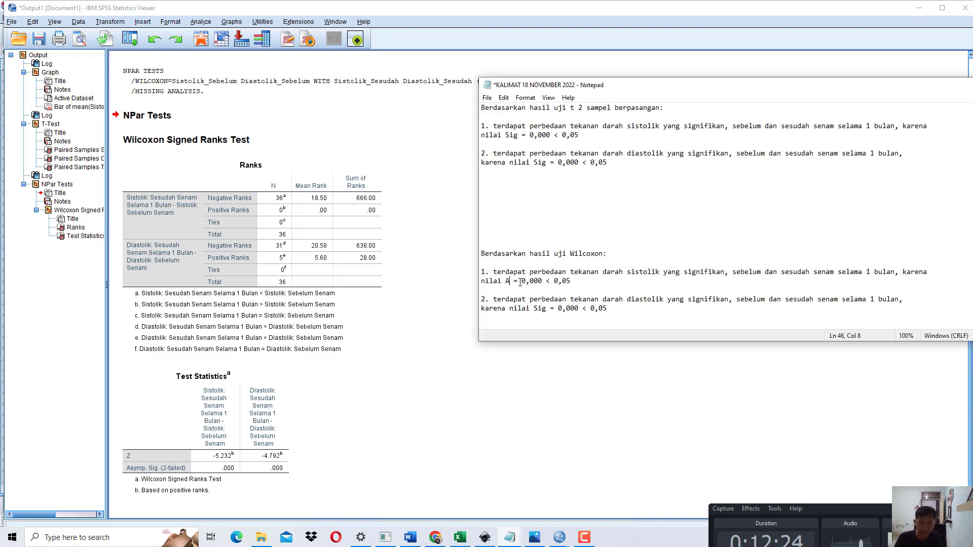
type("ymp. Sig.")
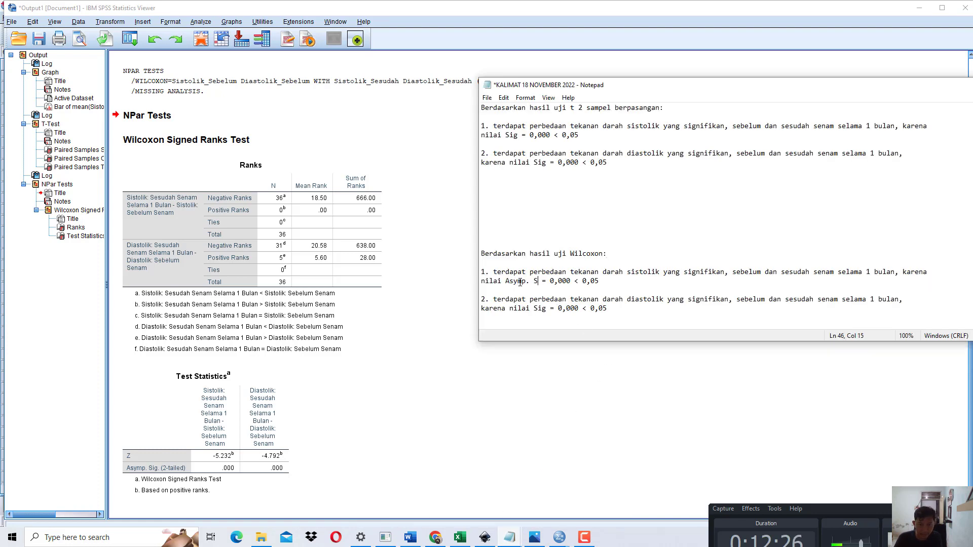
left_click(219, 478)
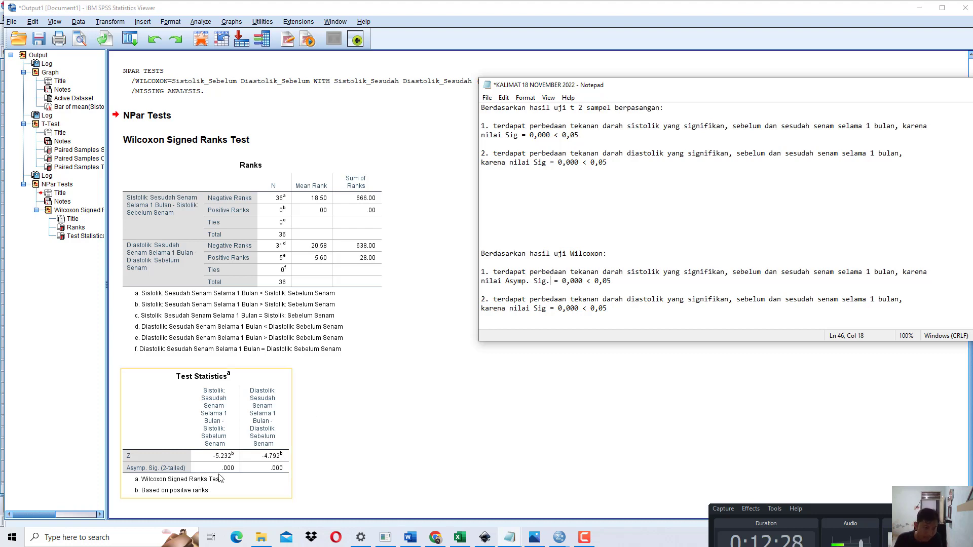
left_click(456, 330)
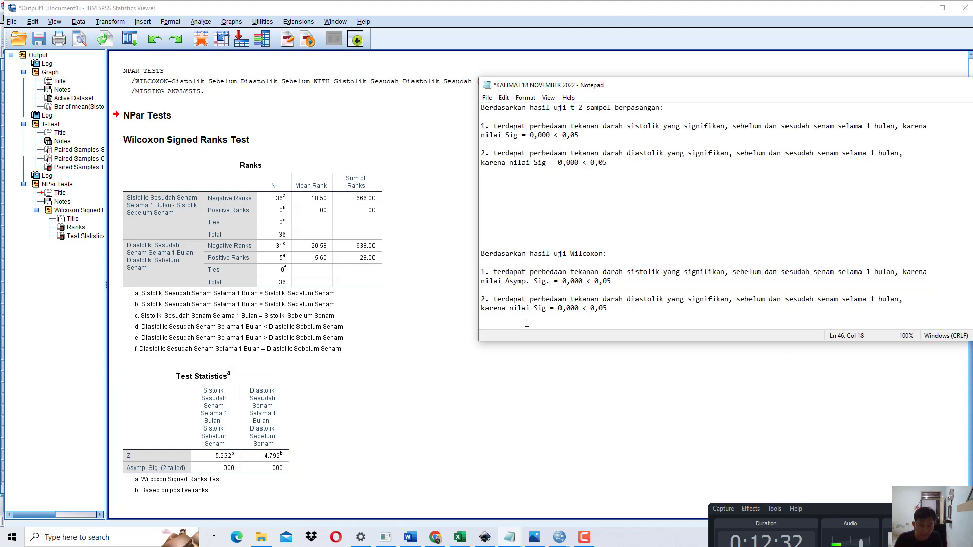
key("BackSpace")
key("BackSpace")
key("BackSpace")
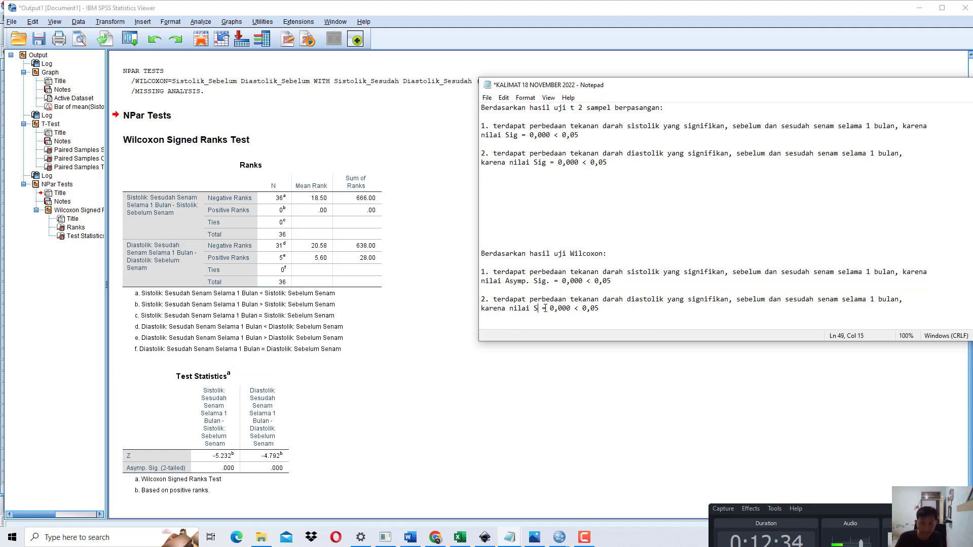
type("Asymp. Sig.")
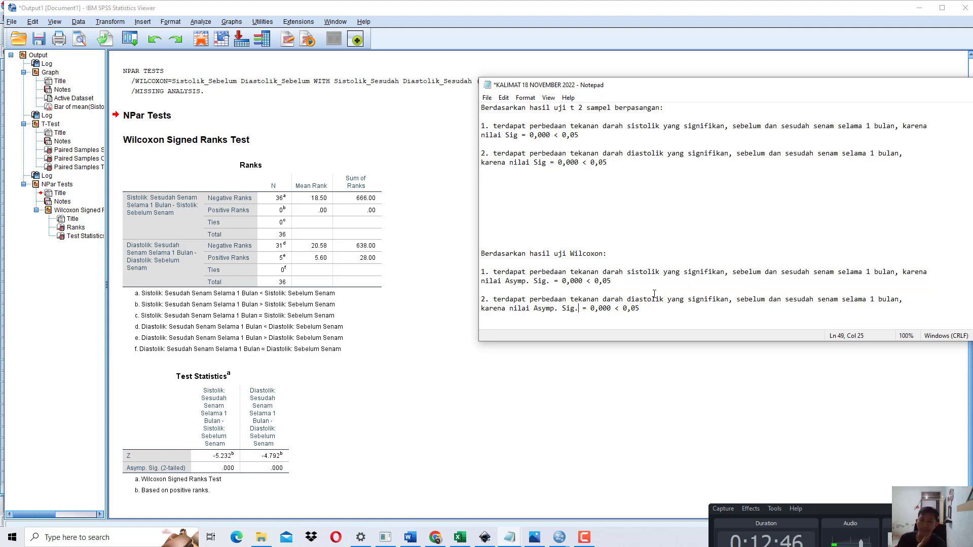
Compare the paired t test conclusions with the Wilcoxon conclusions in the notes
scroll(586, 259, "up", 1)
scroll(586, 259, "up", 1)
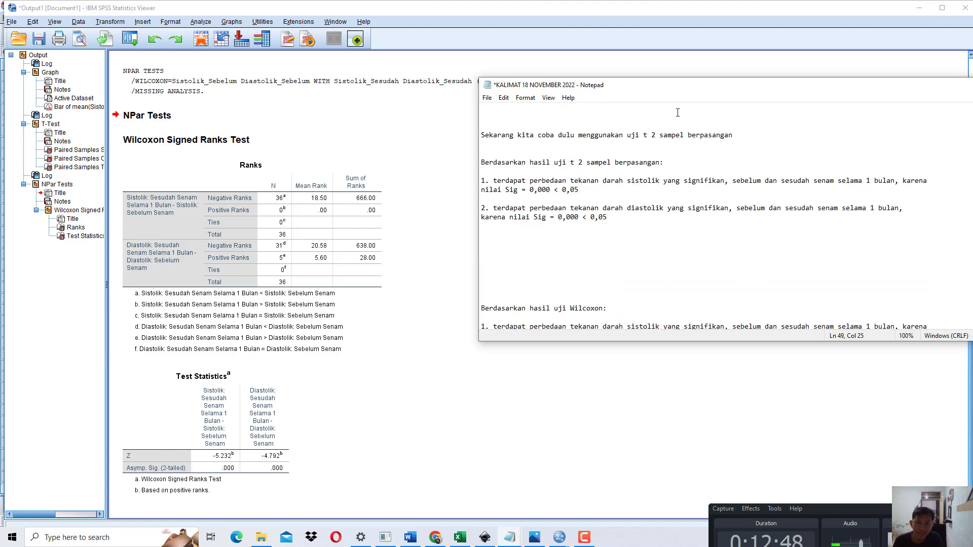
left_click_drag(678, 162, 514, 162)
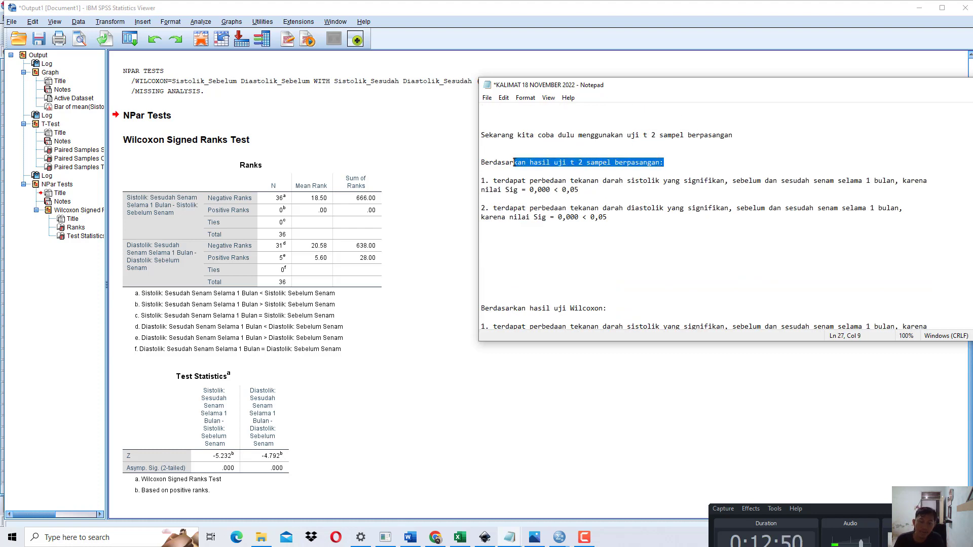
scroll(603, 244, "down", 2)
left_click(605, 260)
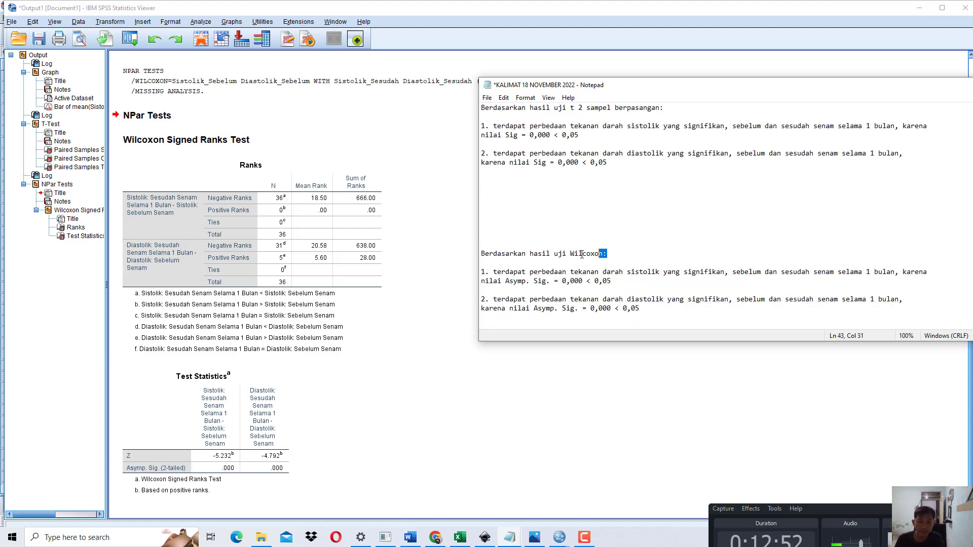
left_click_drag(603, 126, 608, 162)
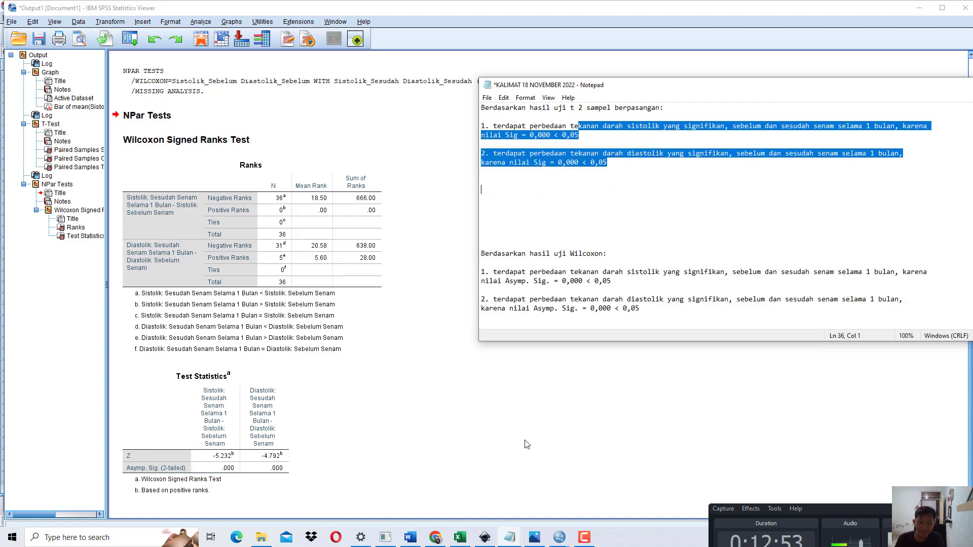
Switch to the SPSS book PDF in Chrome and examine its Wilcoxon test section through the start of Bagian 11
left_click(436, 537)
scroll(448, 342, "down", 20)
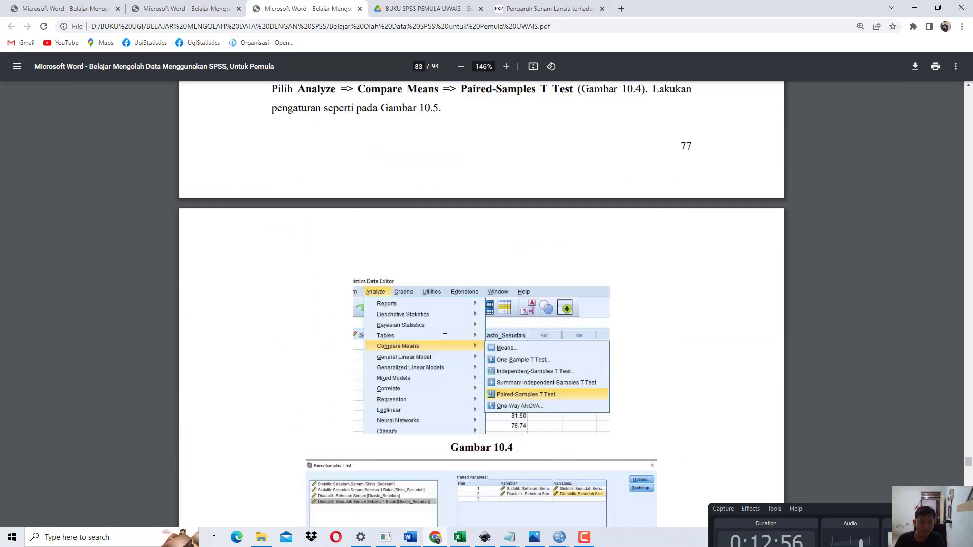
scroll(448, 342, "down", 20)
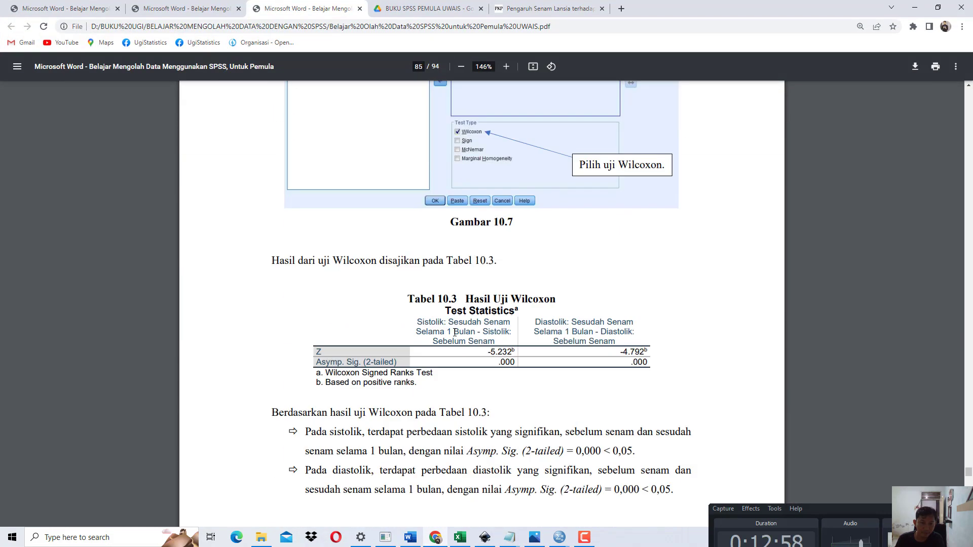
scroll(460, 337, "down", 8)
scroll(464, 336, "up", 3)
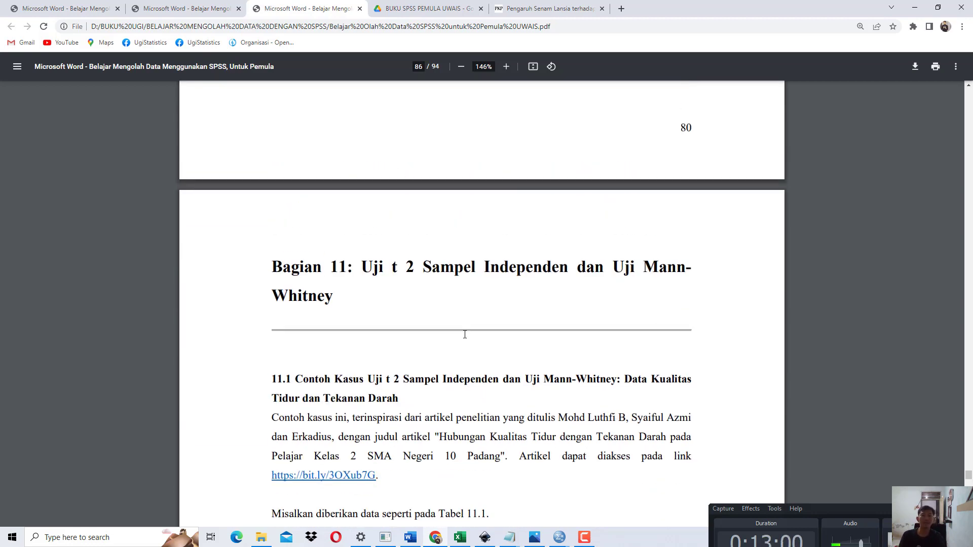